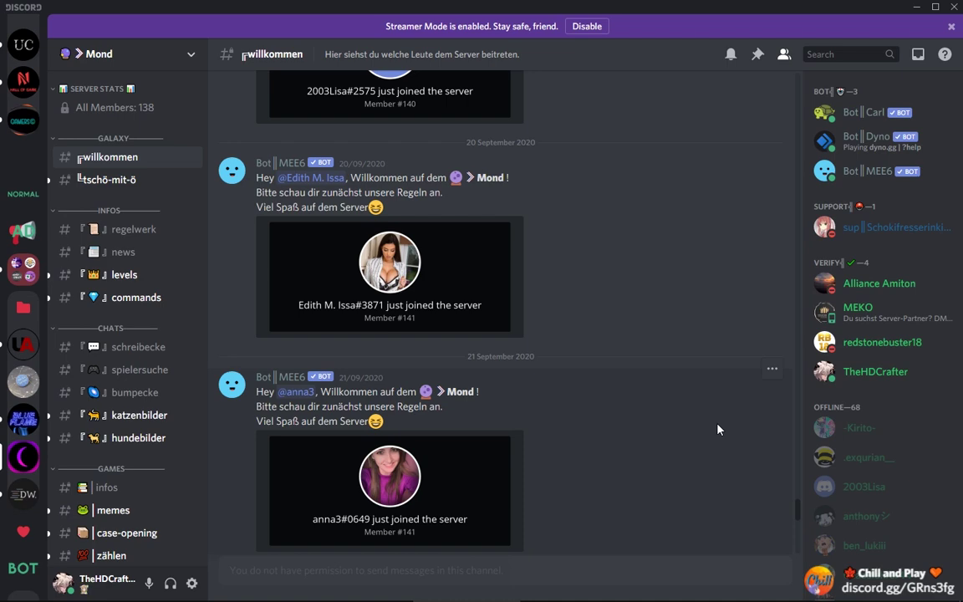
Copy the user ID of the member welcomed on 20 September 2020 in the willkommen channel.
scroll(576, 409, up, 3)
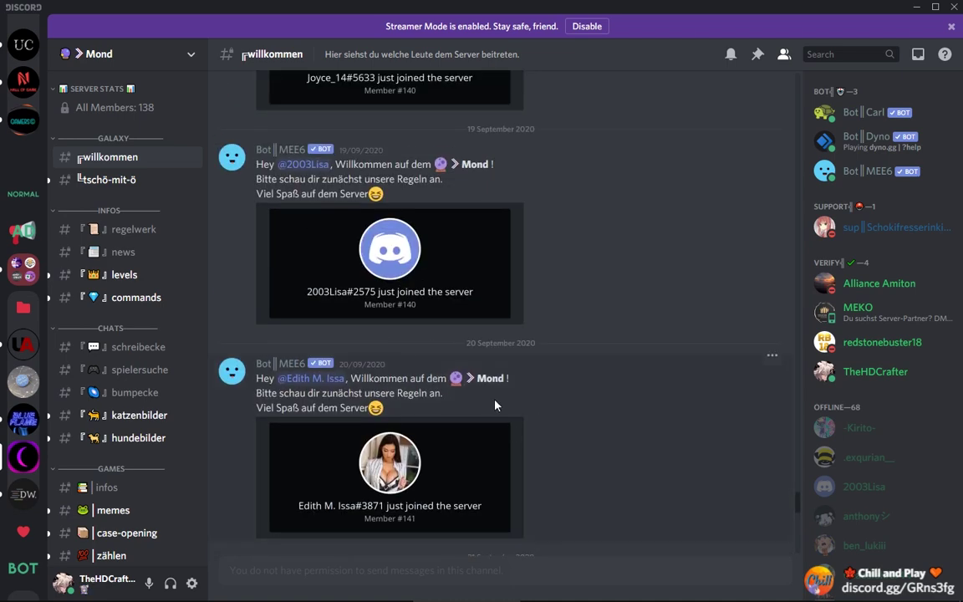
scroll(472, 443, down, 2)
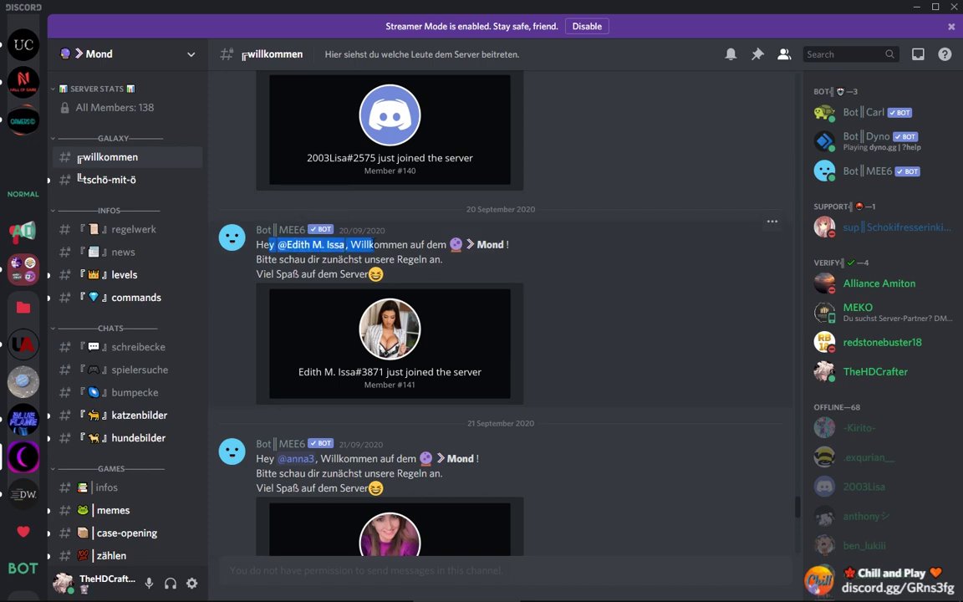
scroll(365, 369, down, 3)
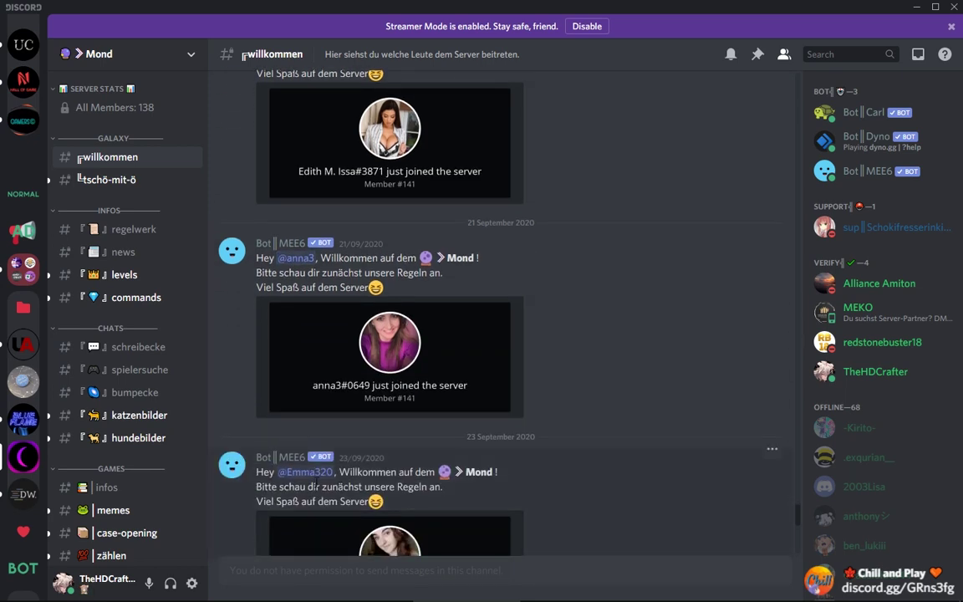
scroll(374, 466, down, 2)
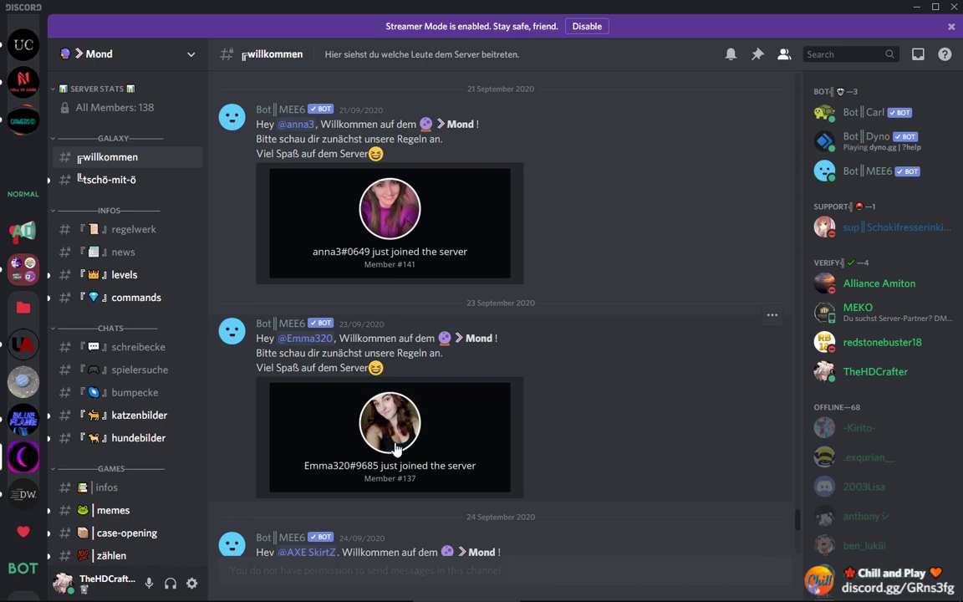
scroll(390, 451, up, 5)
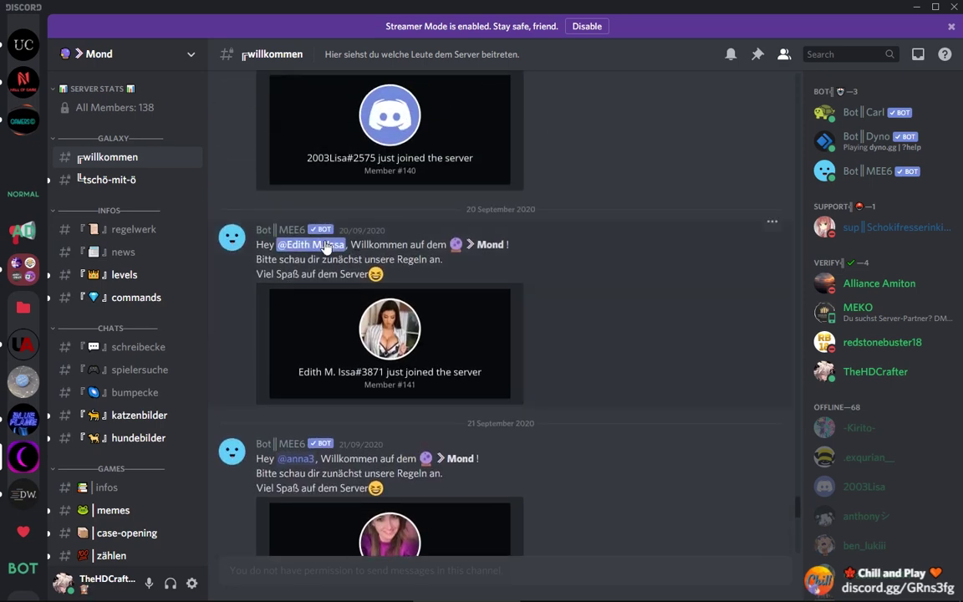
right_click(326, 245)
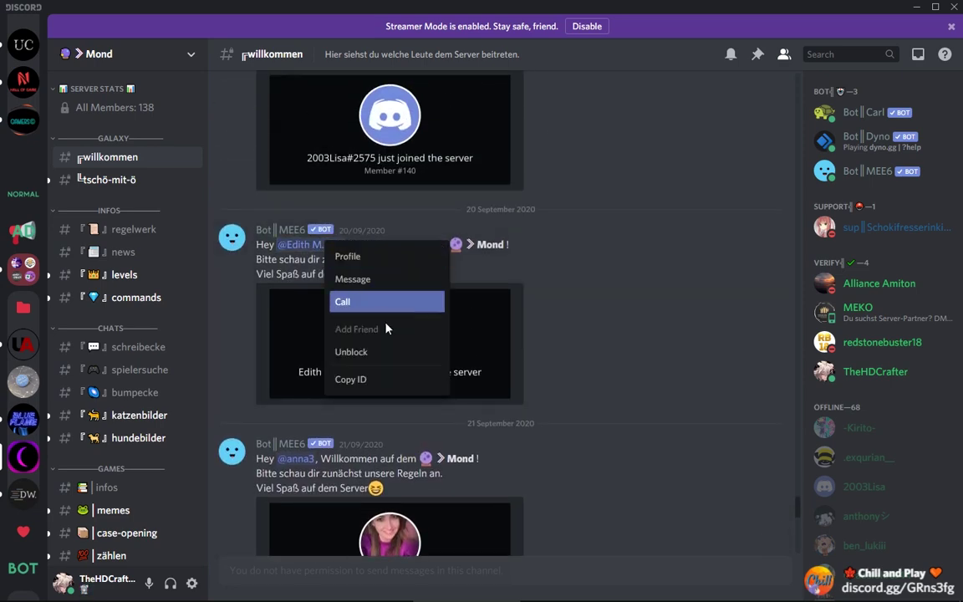
click(374, 379)
Switch to Chrome, look up the copied user ID on Discord Lookup, and examine the account's creation date.
key(alt+Tab)
key(alt+Tab)
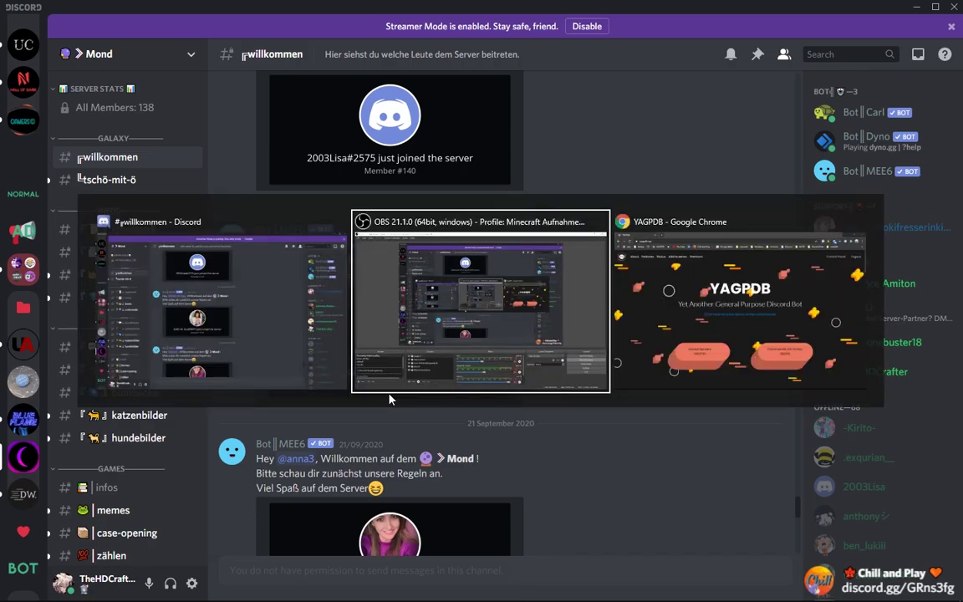
click(181, 11)
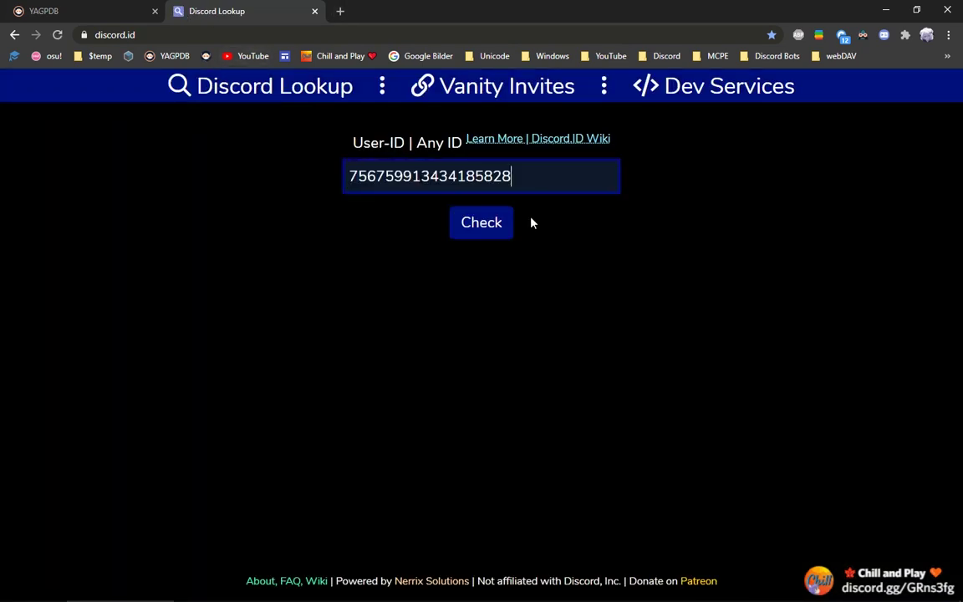
click(500, 229)
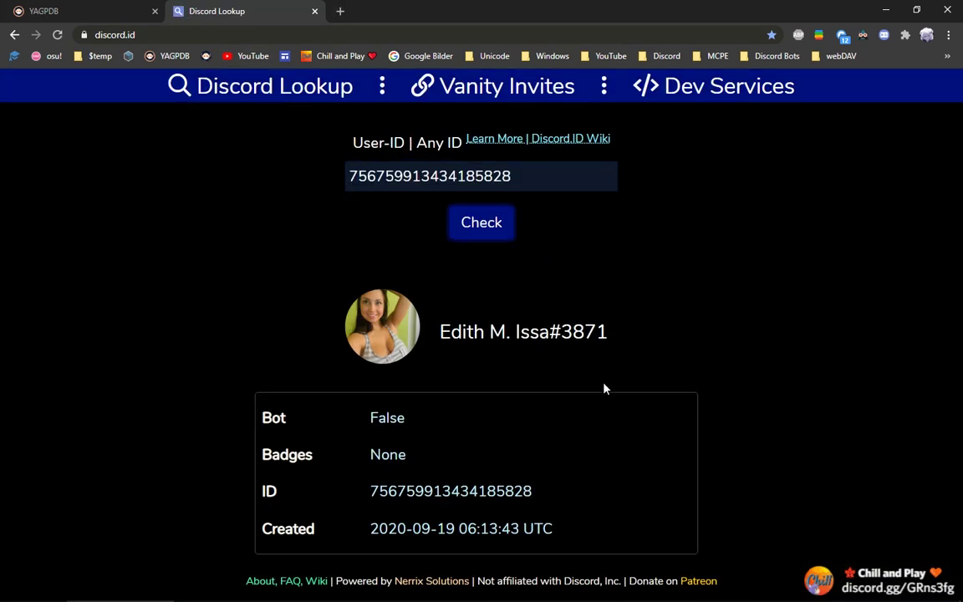
mouse_move(902, 592)
drag(380, 529, 456, 528)
click(548, 510)
Return to Discord and copy the user ID of the member welcomed on 21 September 2020.
key(alt+Tab)
right_click(294, 472)
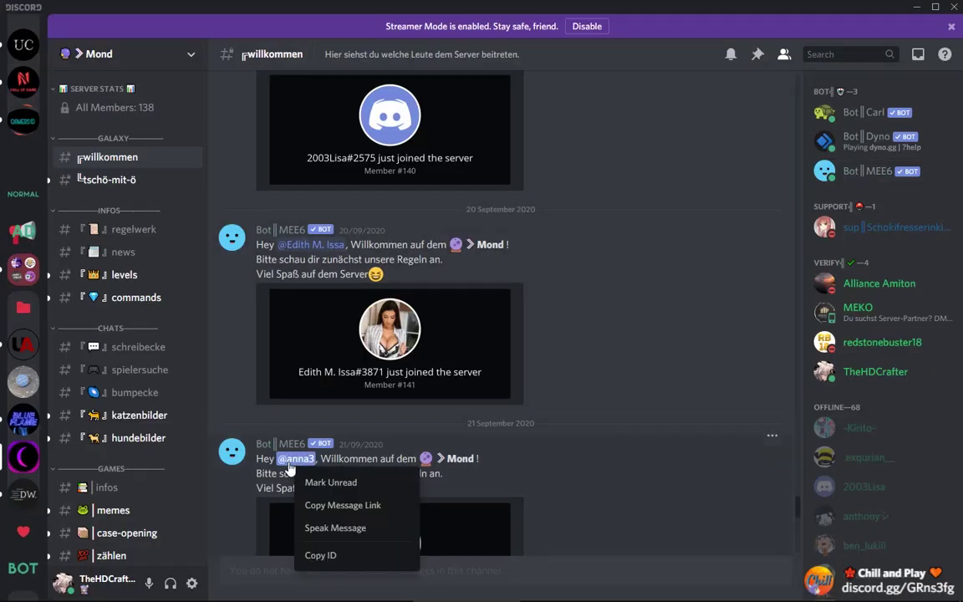
right_click(293, 458)
click(314, 577)
Replace the ID on Discord Lookup in Chrome with the second member's, check it, and examine the account's creation date.
key(alt+Tab)
triple_click(422, 175)
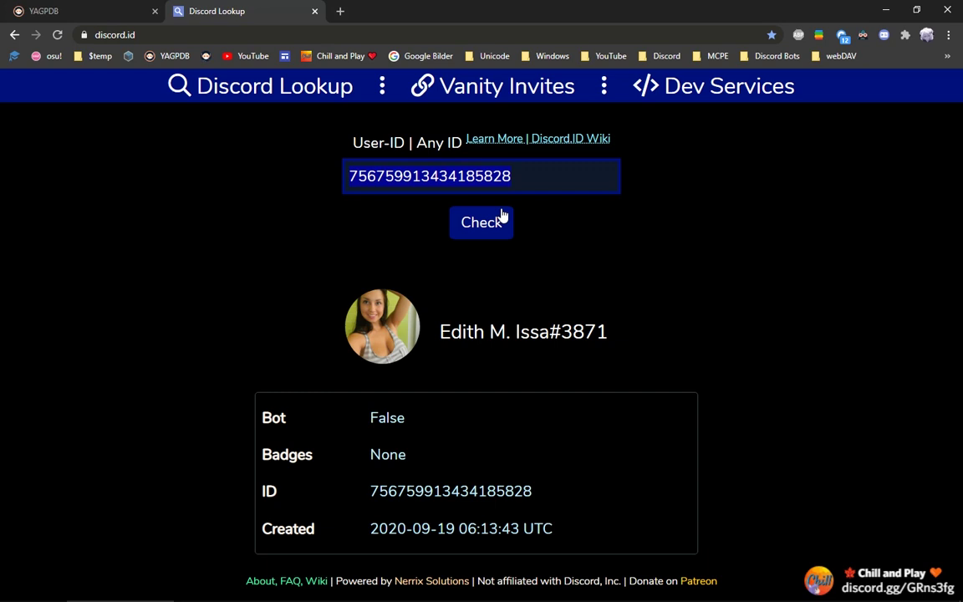
key(ctrl+v)
click(494, 232)
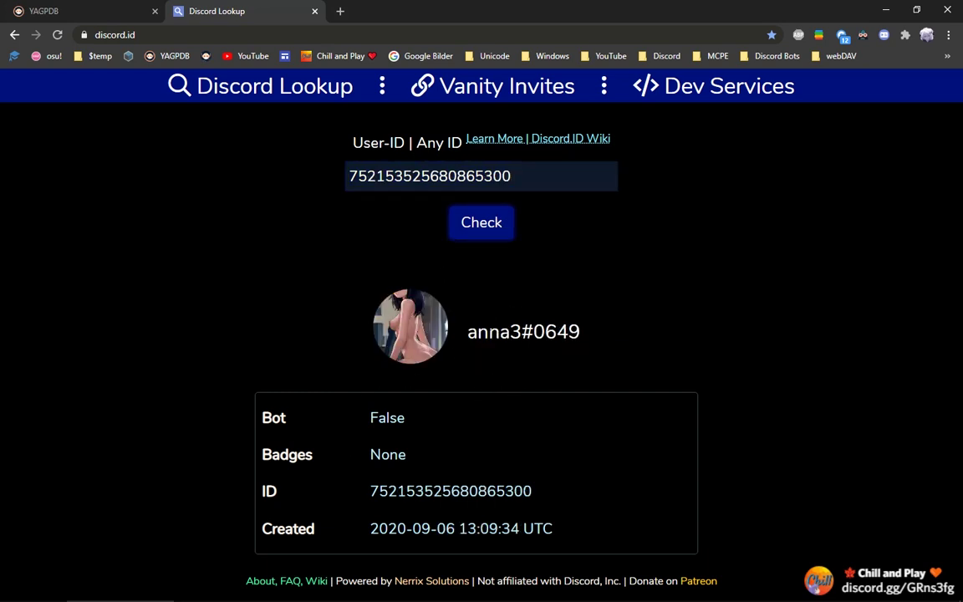
drag(370, 529, 455, 529)
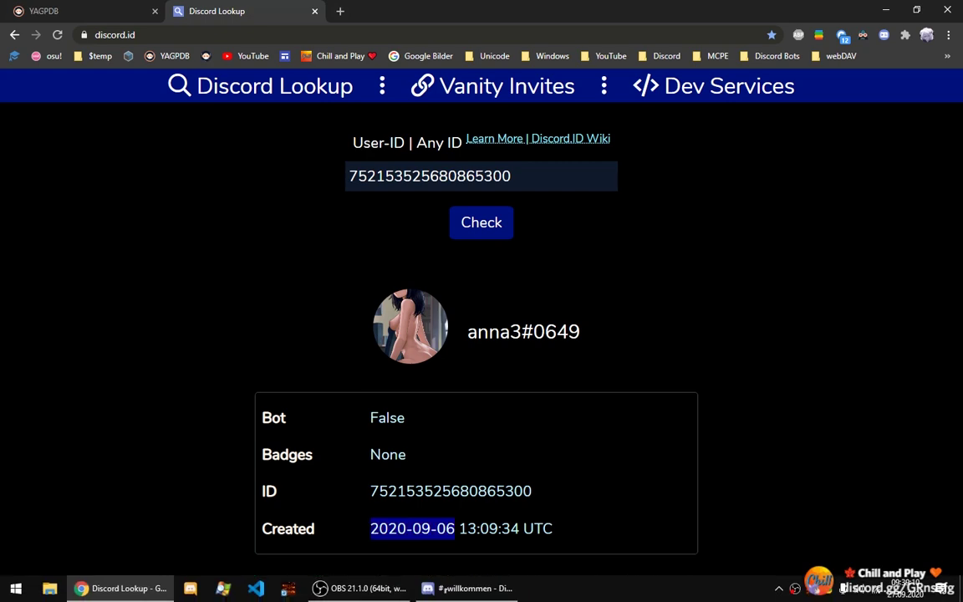
click(468, 588)
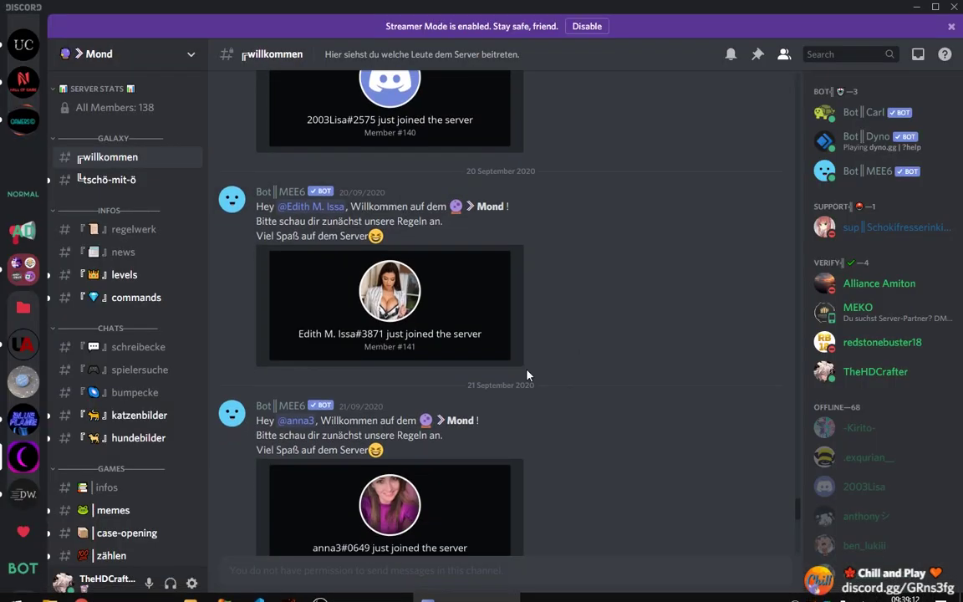
scroll(527, 375, down, 2)
right_click(297, 259)
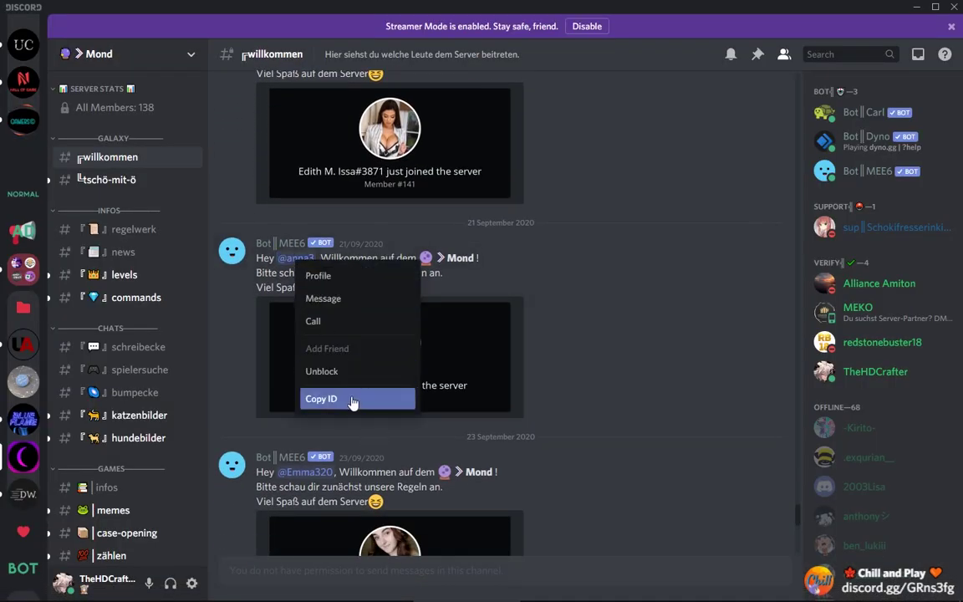
click(321, 399)
key(alt+Tab)
click(485, 173)
key(alt+Tab)
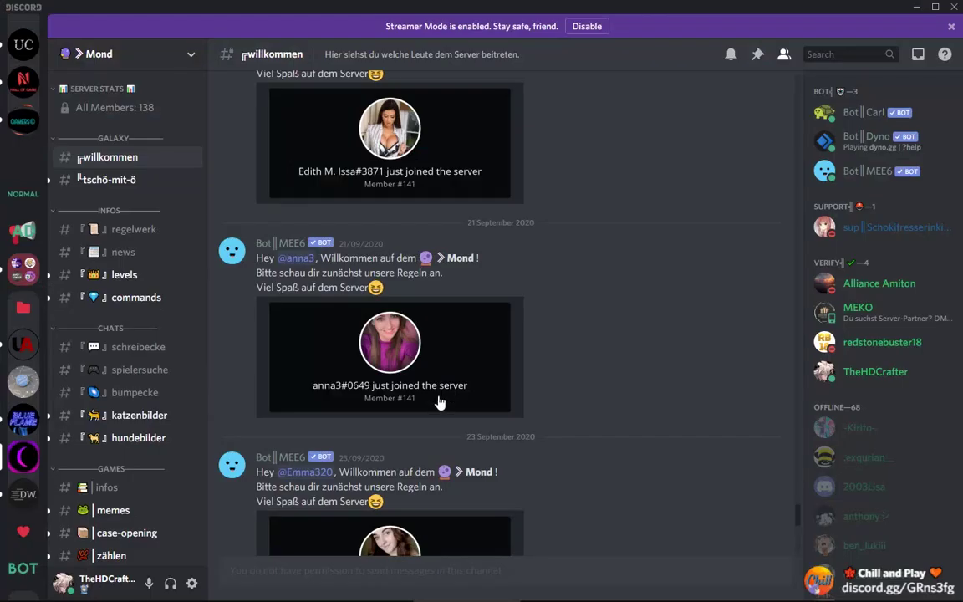
Copy the user ID of the member welcomed on 23 September 2020 in Discord's willkommen channel.
scroll(371, 343, down, 3)
right_click(306, 339)
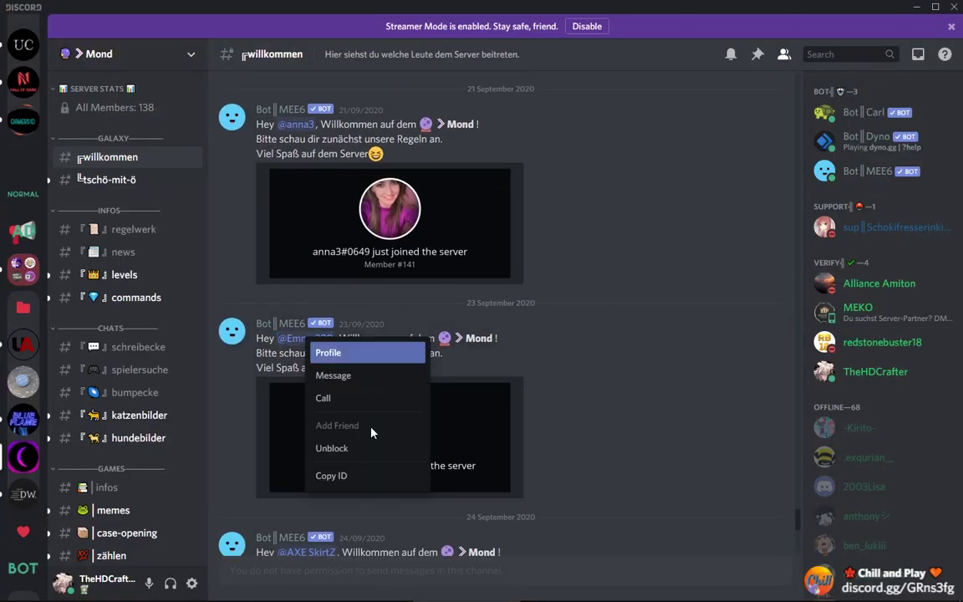
click(351, 477)
Switch to Chrome, look up the third member's user ID on Discord Lookup, and examine the account's creation date.
key(alt+Tab)
key(ctrl+a)
key(ctrl+v)
click(483, 222)
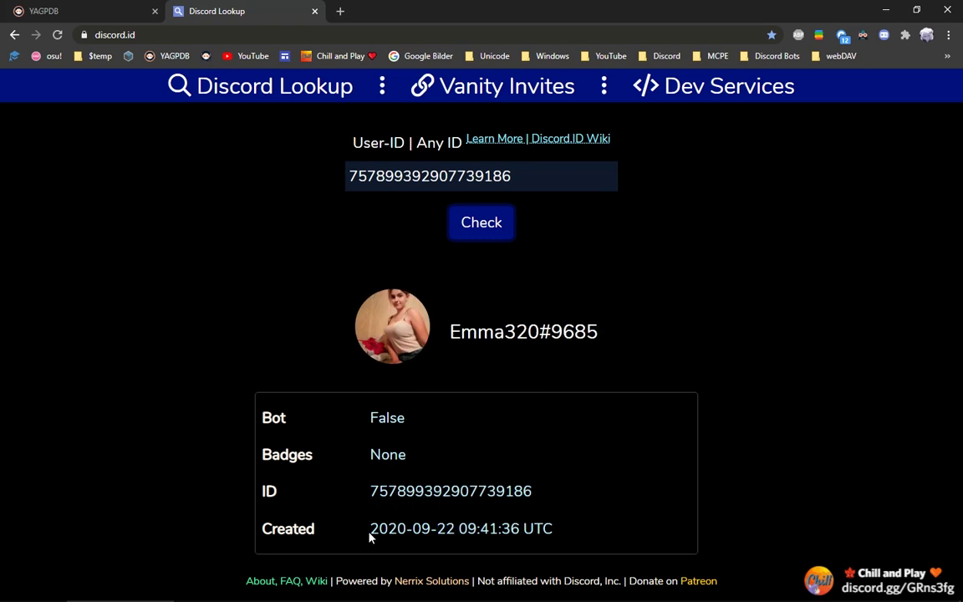
drag(370, 538, 458, 531)
click(458, 531)
mouse_move(890, 595)
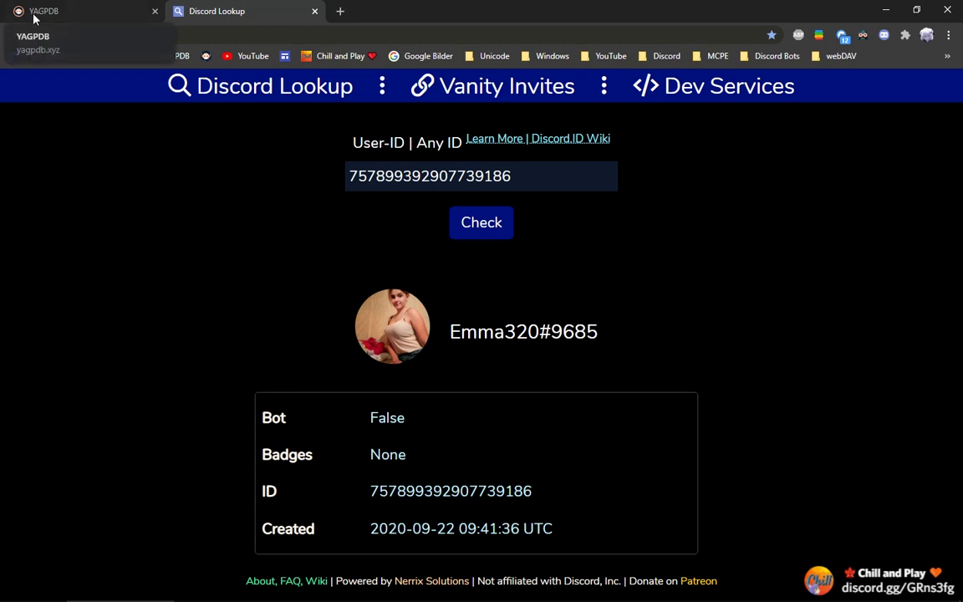
Open the bot invitation from the YAGPDB website and select Test Server as the server to add it to.
click(91, 12)
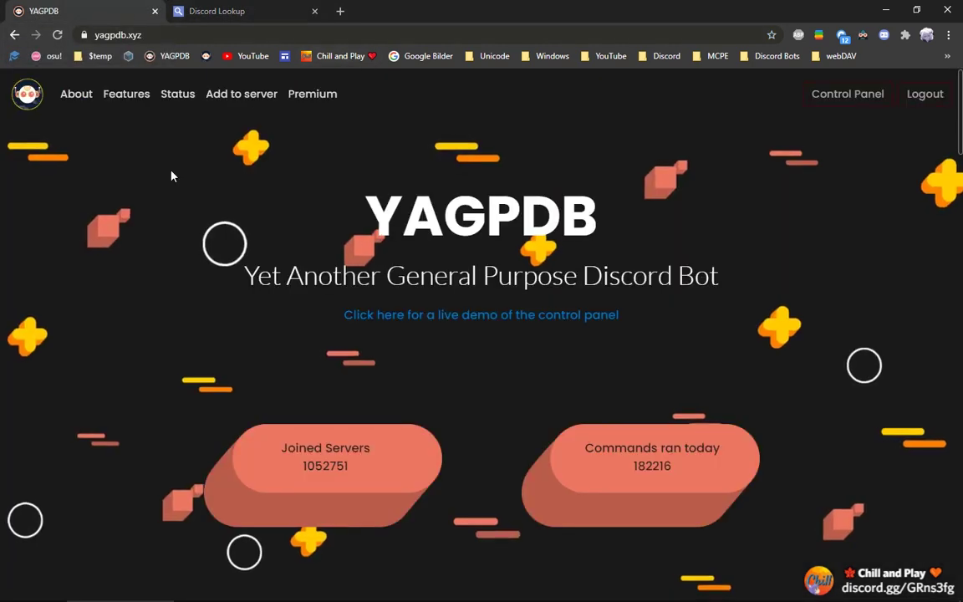
click(156, 37)
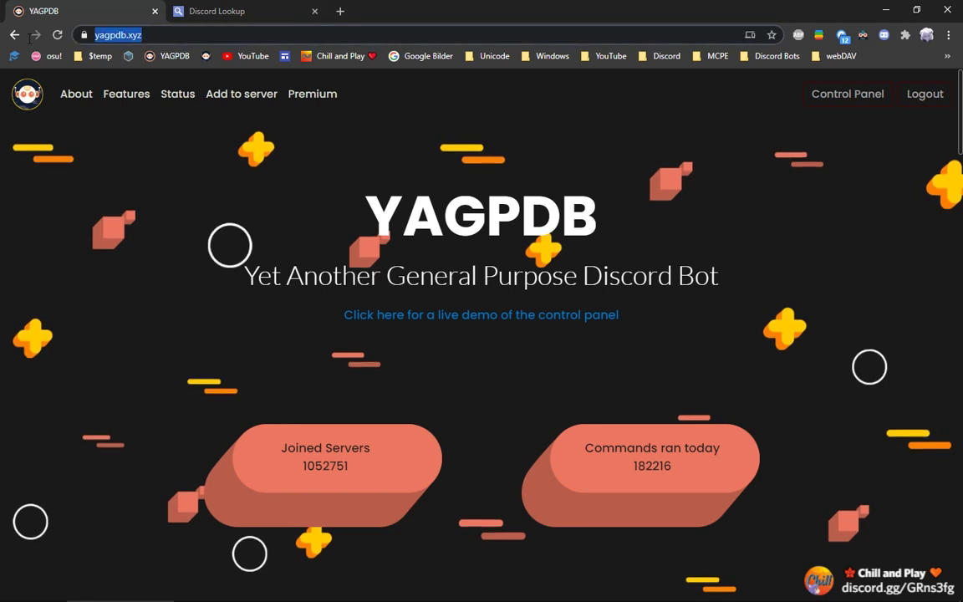
click(99, 167)
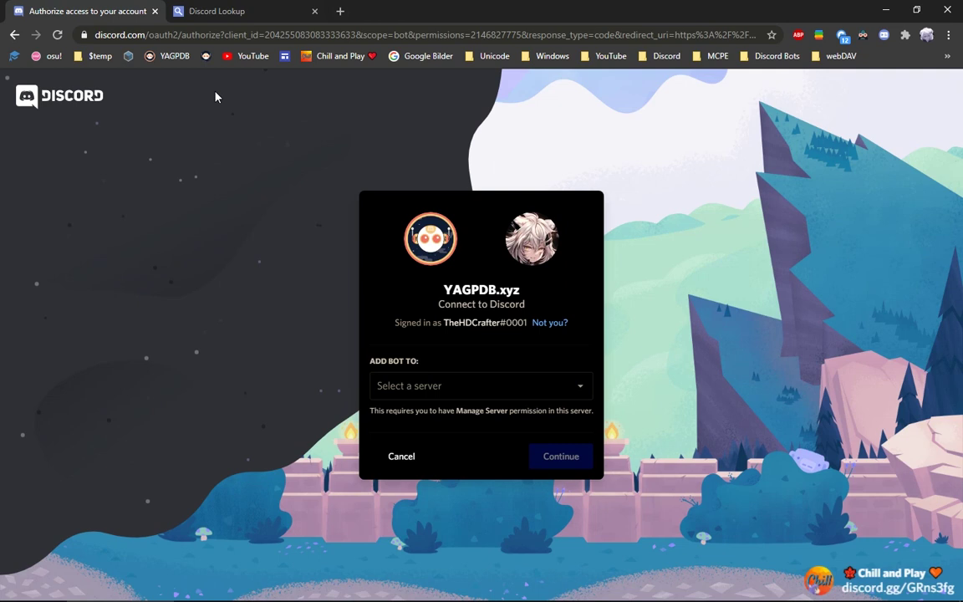
click(441, 385)
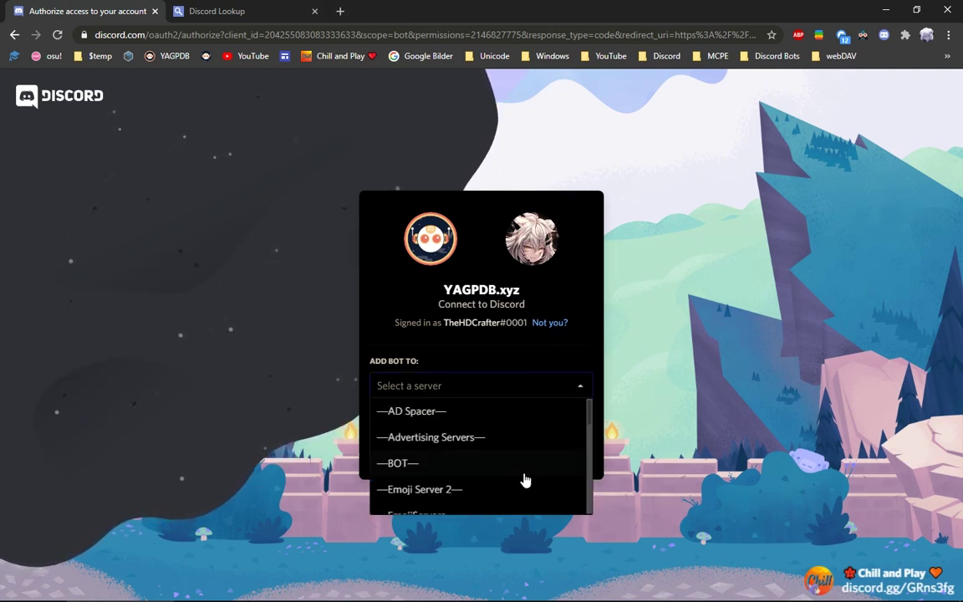
scroll(525, 478, down, 1)
scroll(524, 479, down, 10)
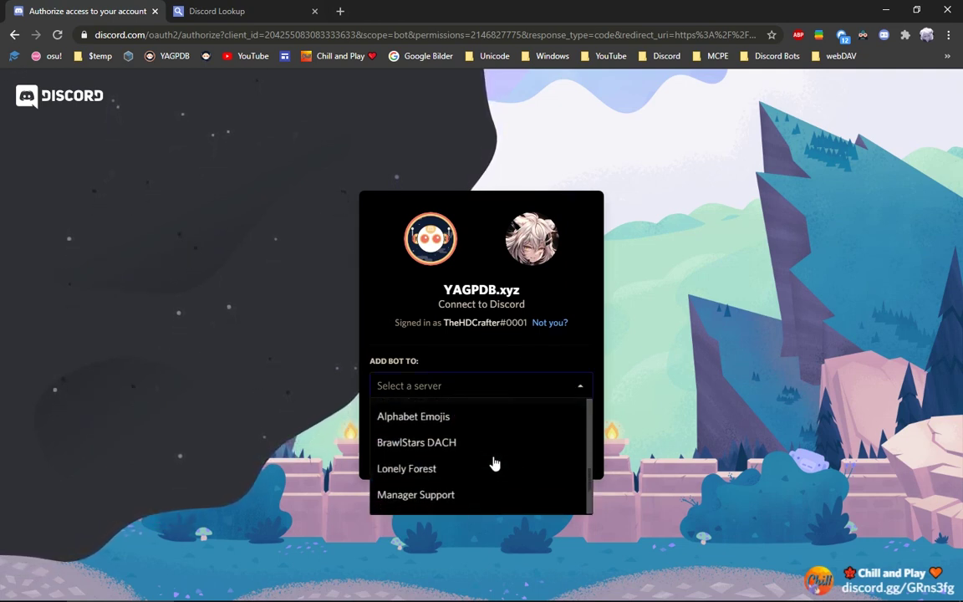
click(452, 504)
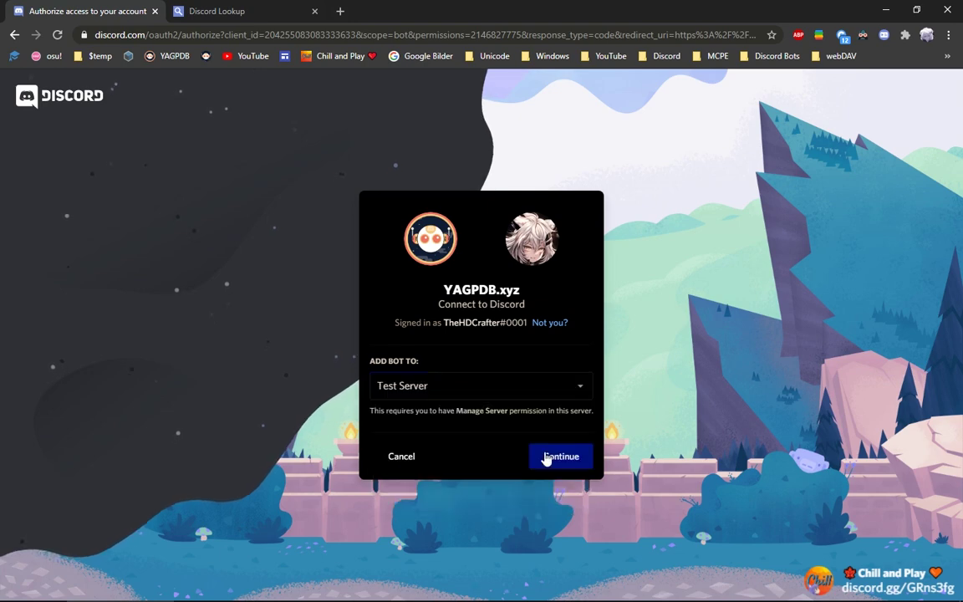
Authorize YAGPDB with its requested permissions and complete the captcha by selecting all images with crosswalks.
click(550, 456)
scroll(545, 456, down, 8)
click(570, 569)
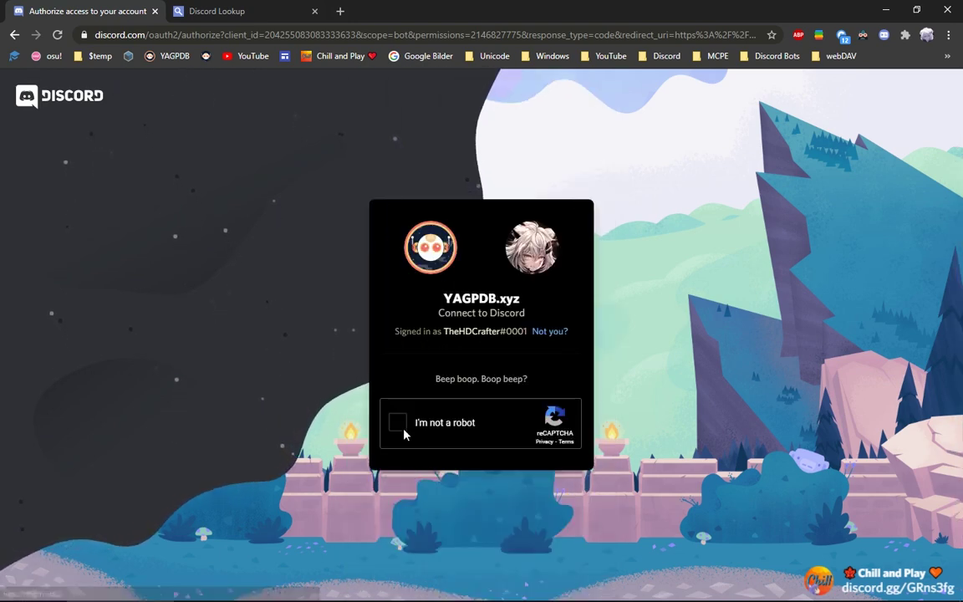
click(398, 422)
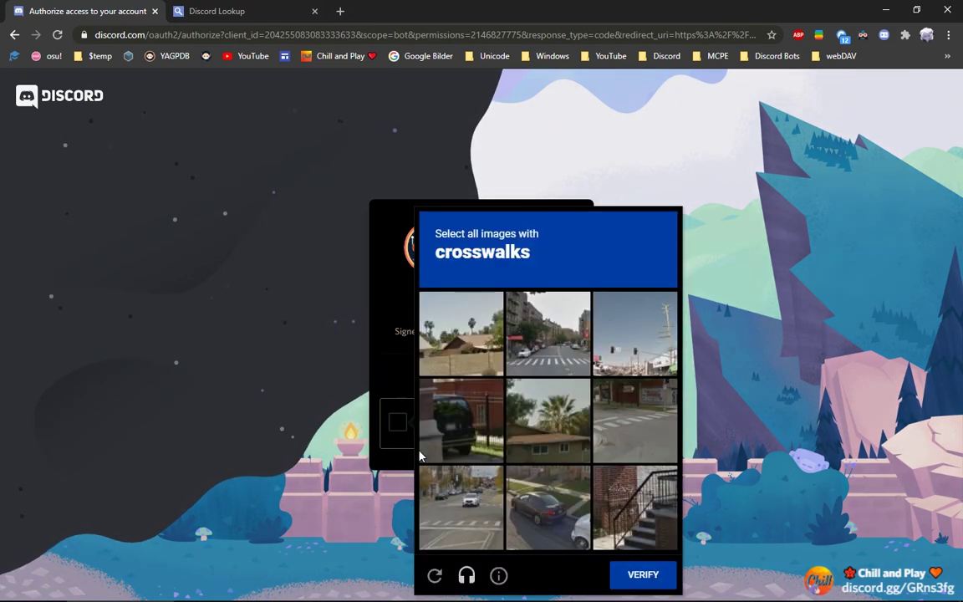
click(547, 333)
click(631, 423)
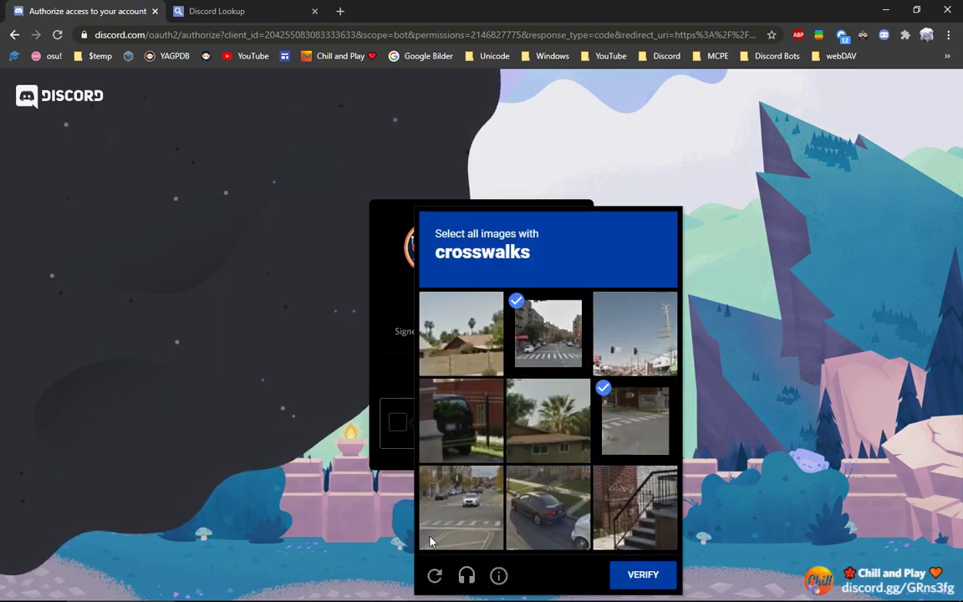
click(461, 505)
click(634, 575)
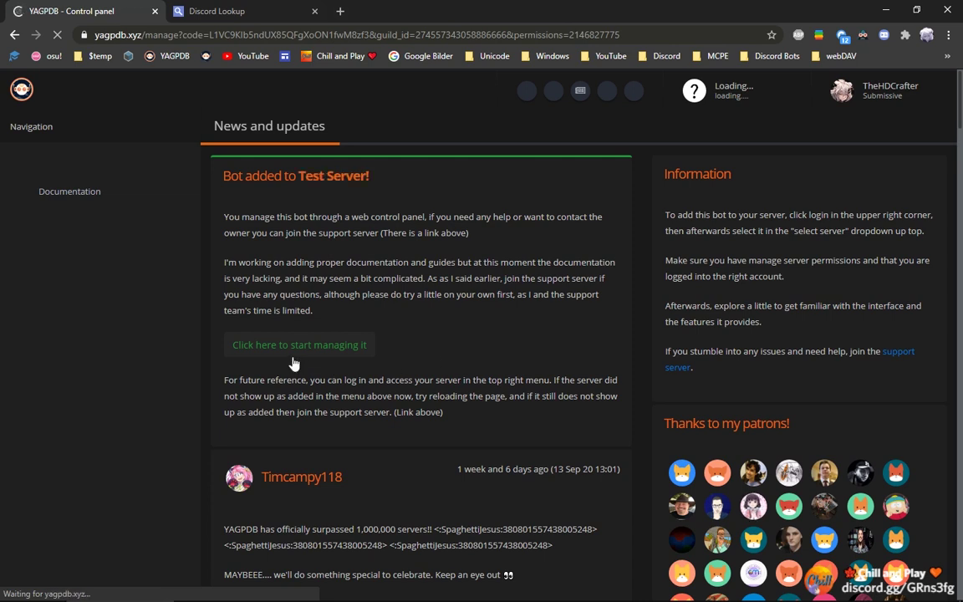
Start managing the bot on Test Server and open its Moderation tools page.
click(321, 351)
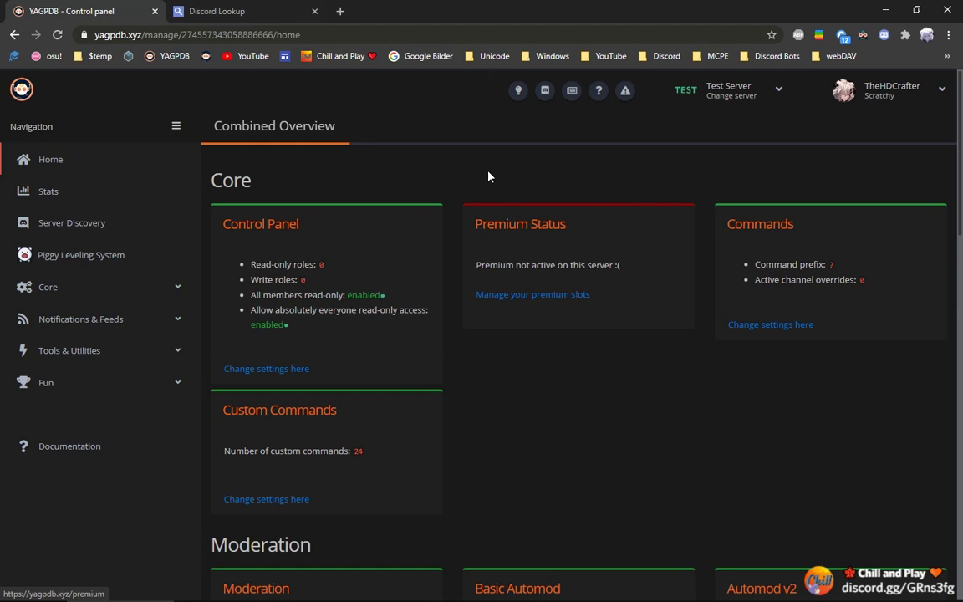
click(107, 348)
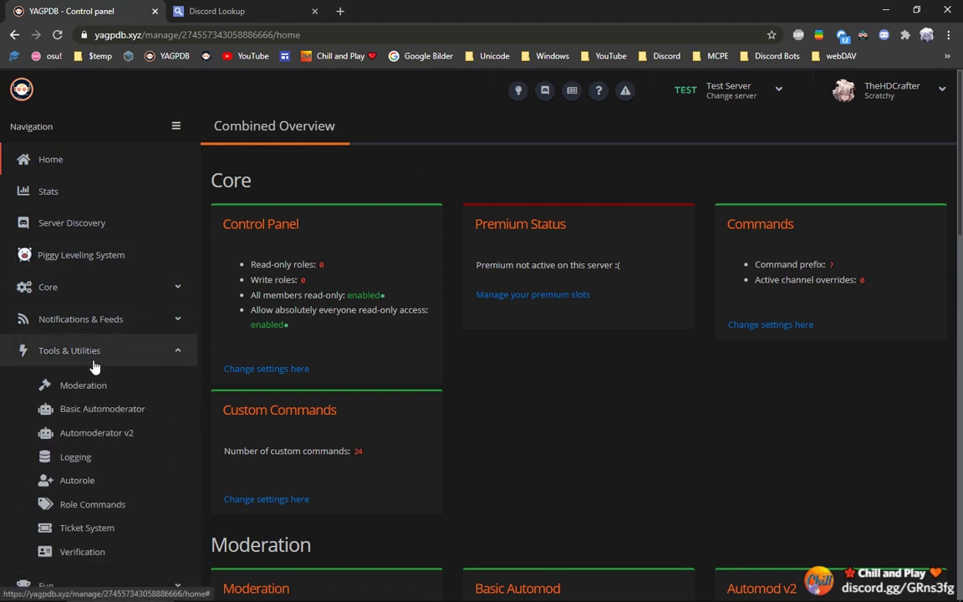
click(74, 386)
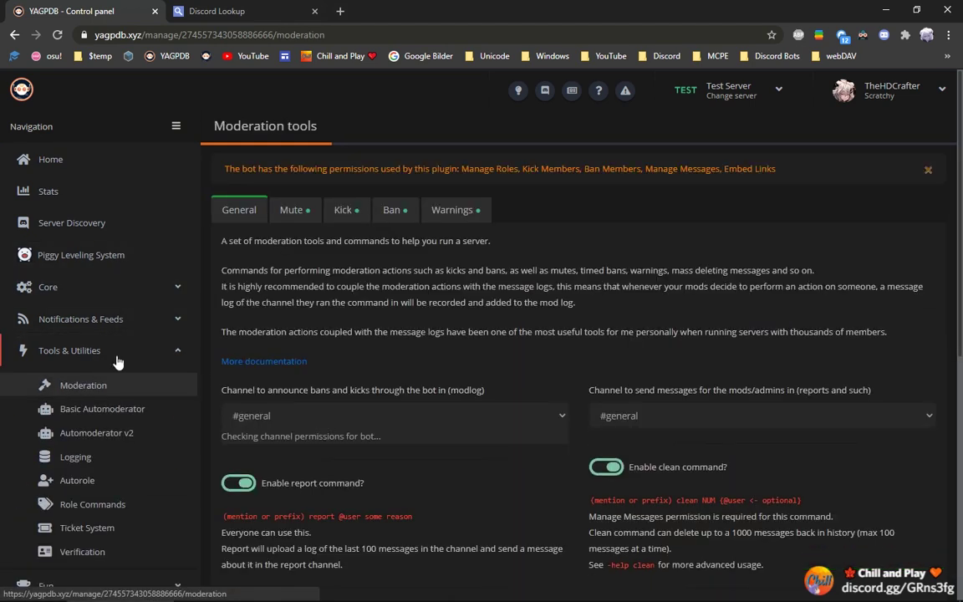
Examine the Kick and Mute settings of the moderation tools, including the roles available as mute role.
click(346, 214)
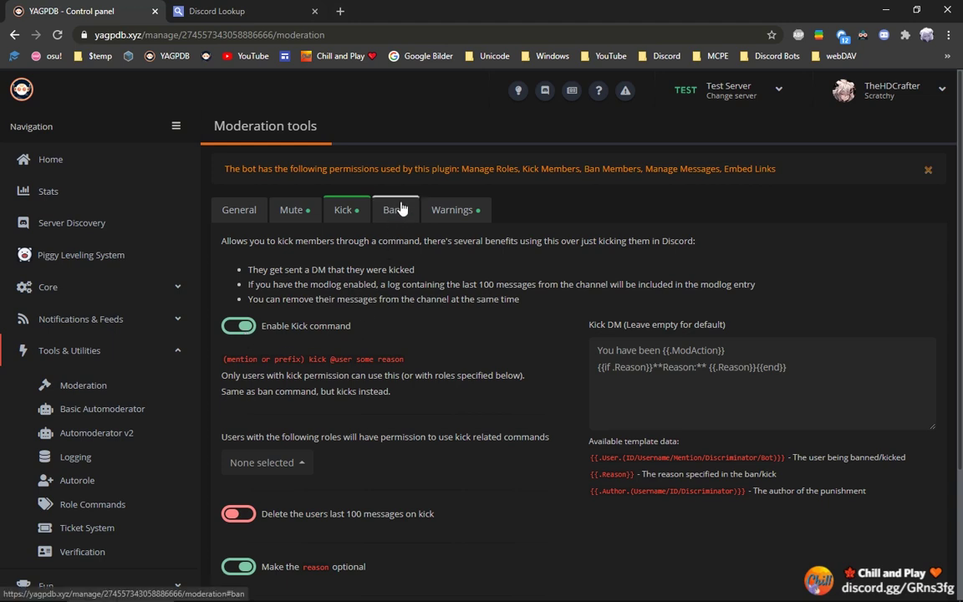
click(291, 210)
scroll(284, 364, down, 1)
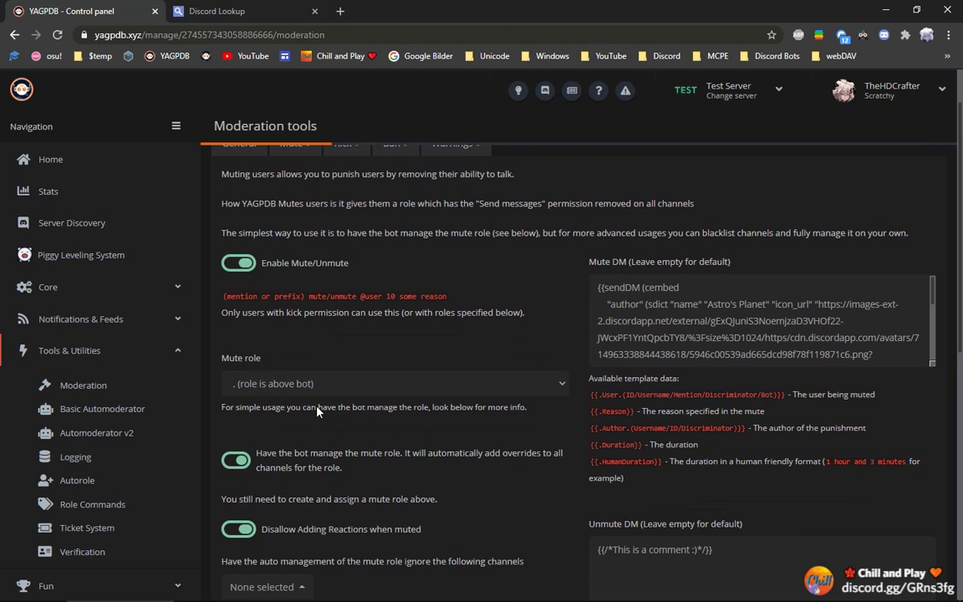
click(307, 396)
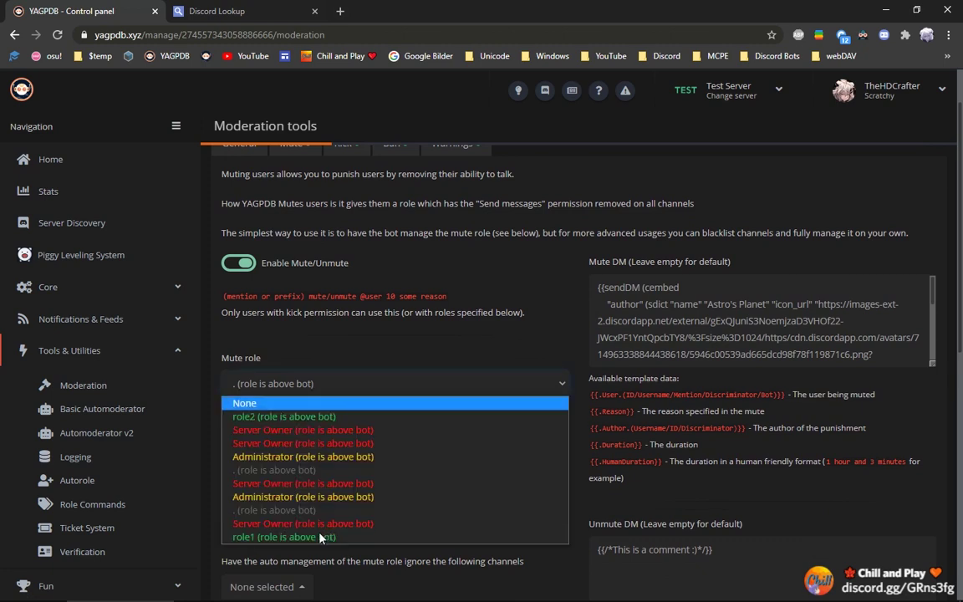
click(375, 569)
click(301, 383)
click(409, 224)
scroll(409, 224, down, 2)
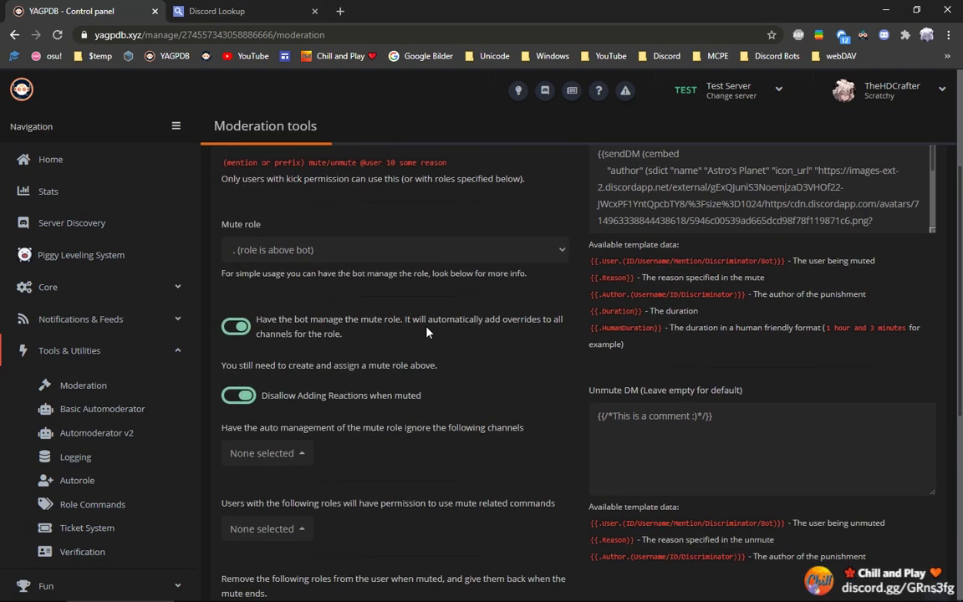
scroll(426, 332, up, 1)
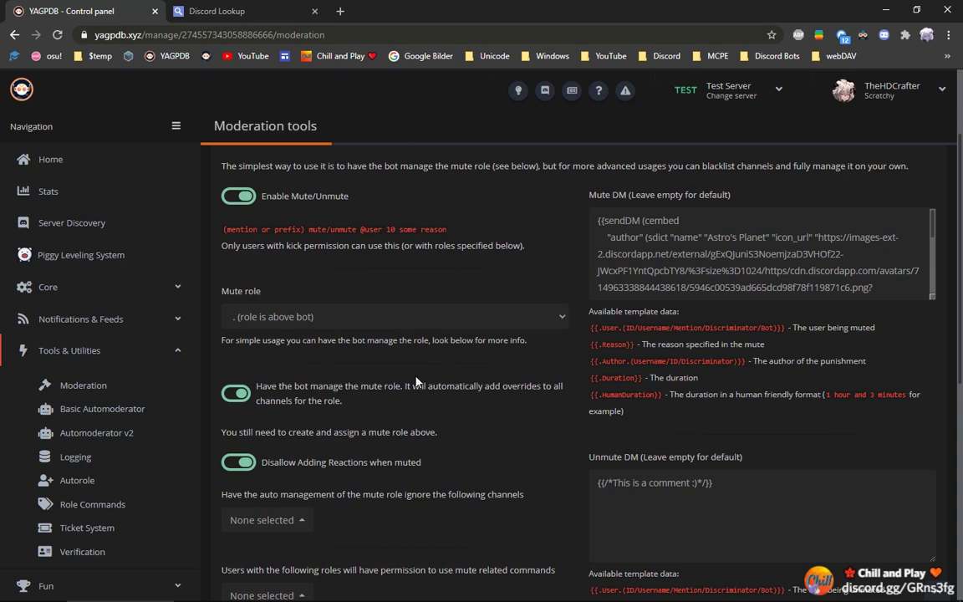
scroll(416, 380, up, 2)
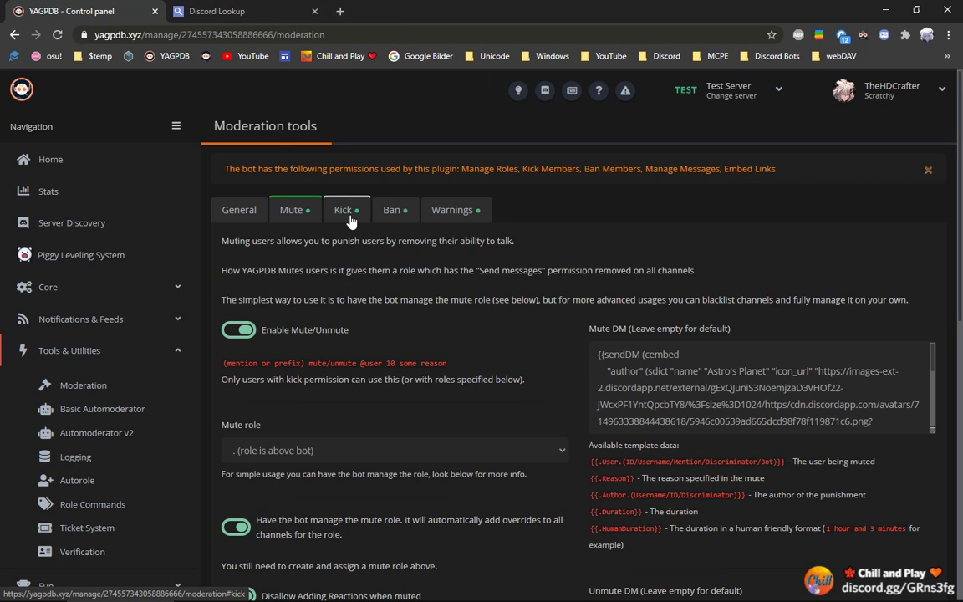
Open the Automoderator v2 settings and create a new ruleset named nsfw.
click(80, 443)
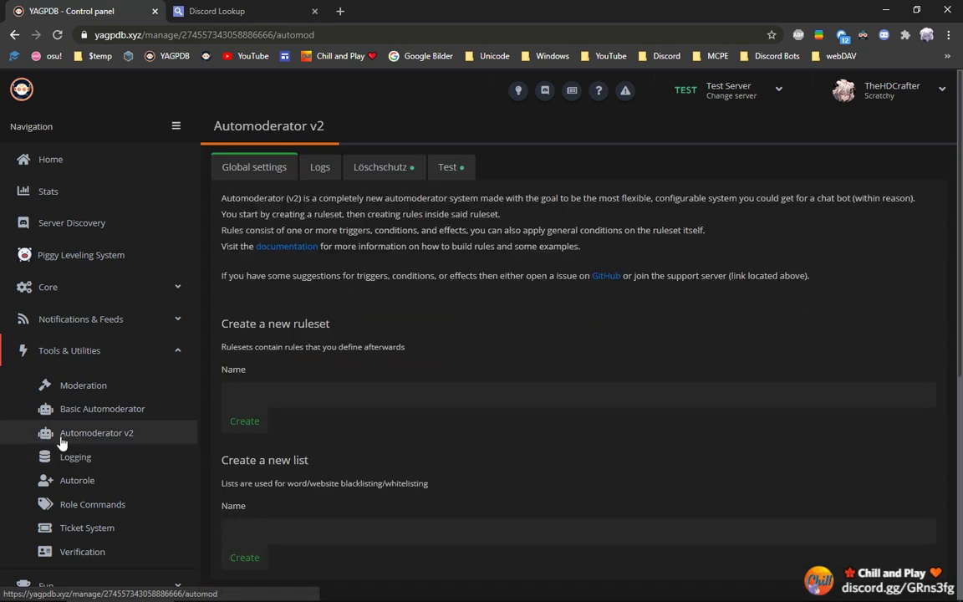
click(311, 393)
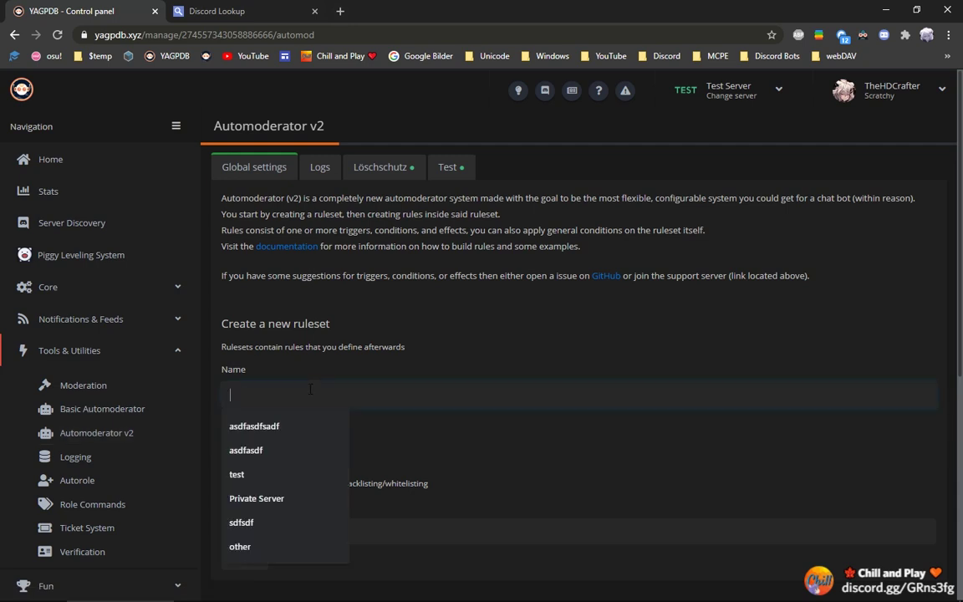
text(nsfw)
key(Return)
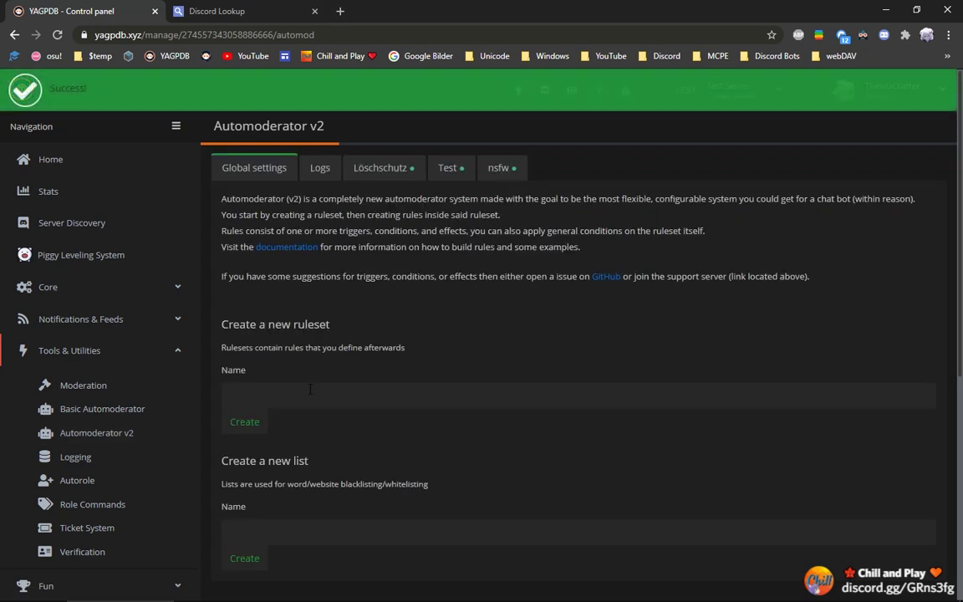
Open the nsfw ruleset and create a new rule named kick in it.
click(504, 170)
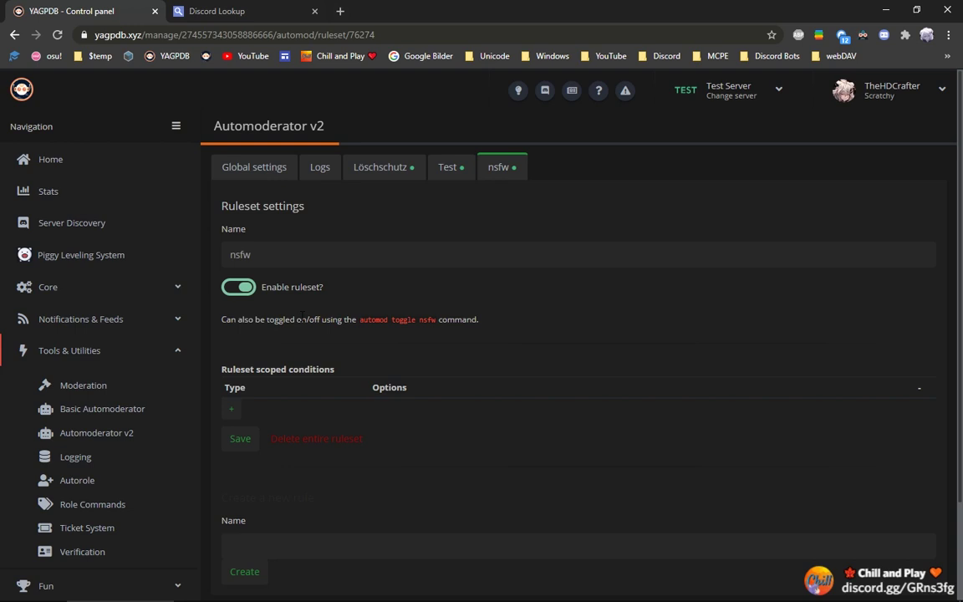
scroll(301, 318, down, 2)
click(316, 427)
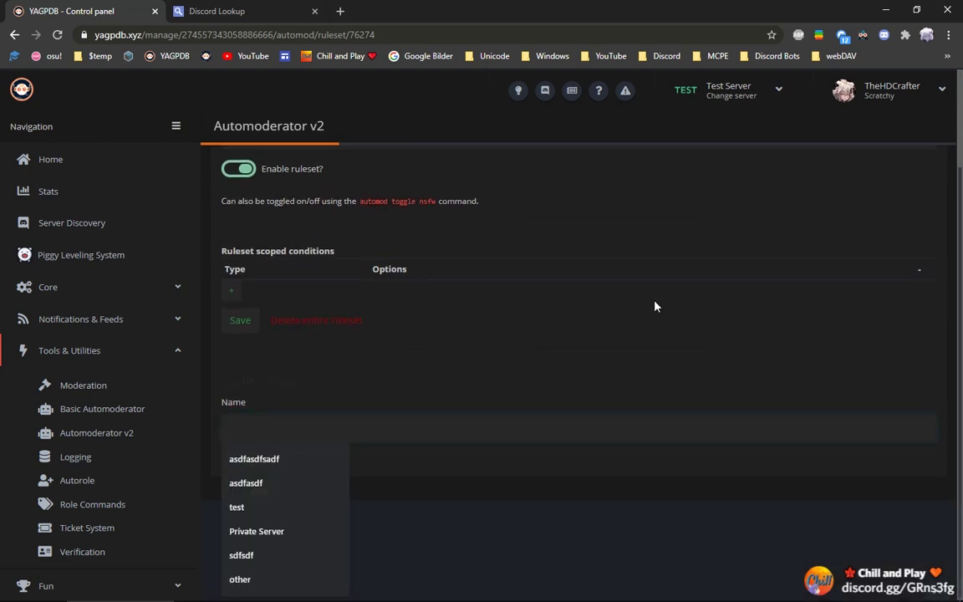
text(s)
key(BackSpace)
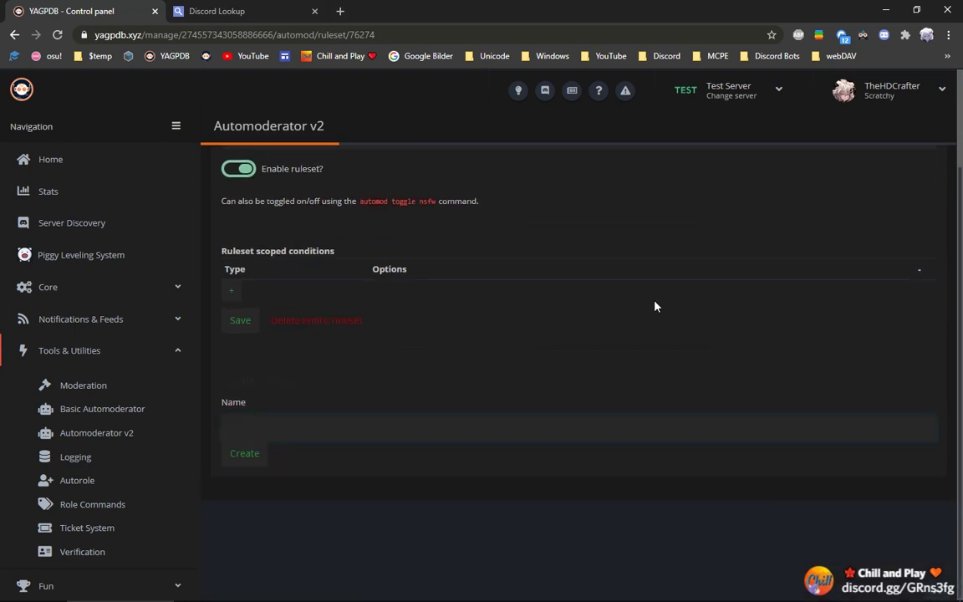
text(kick)
key(Return)
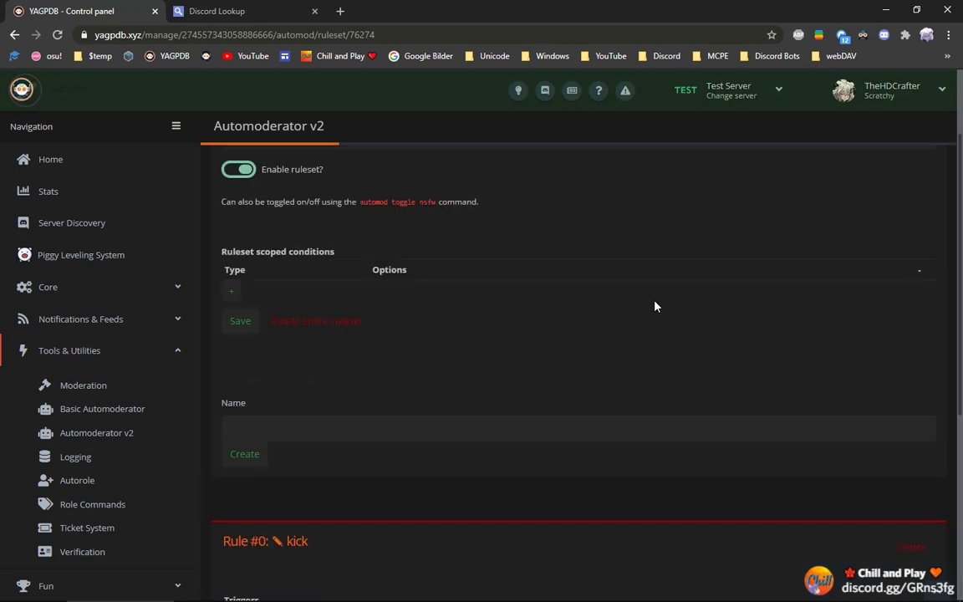
Add a "Message matches regex" trigger to the kick rule with the regex (?i)nudes.
scroll(732, 342, down, 4)
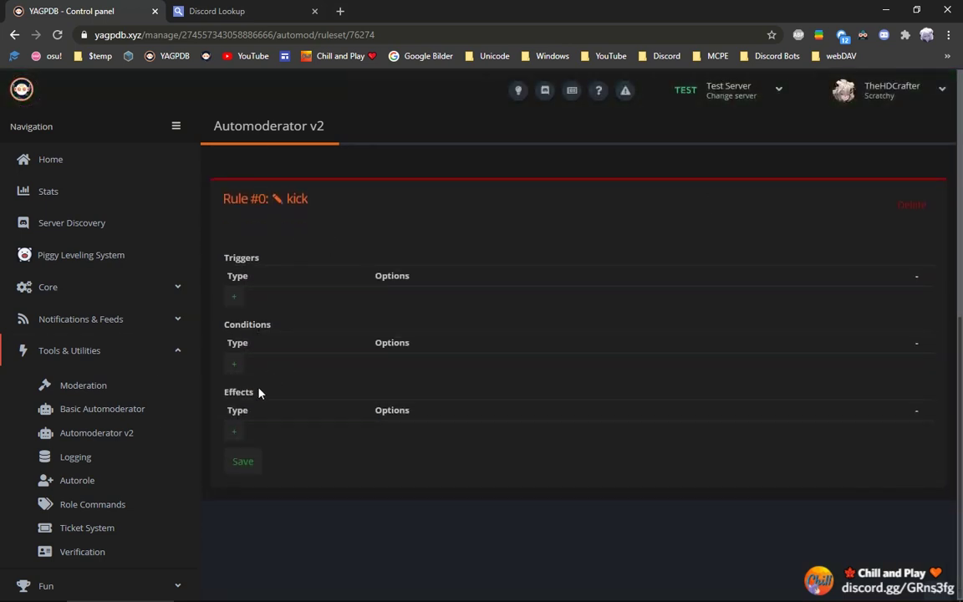
click(234, 297)
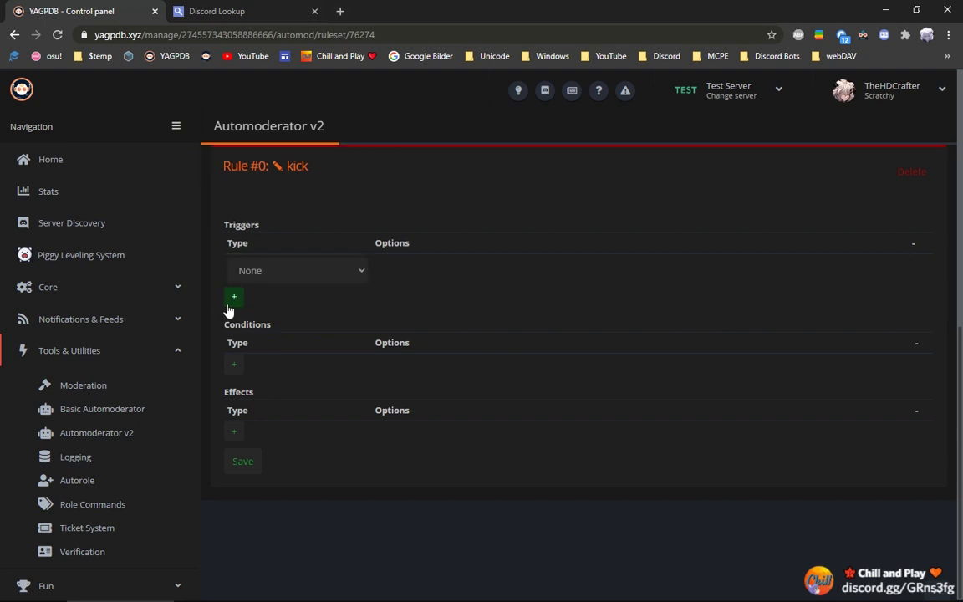
click(273, 271)
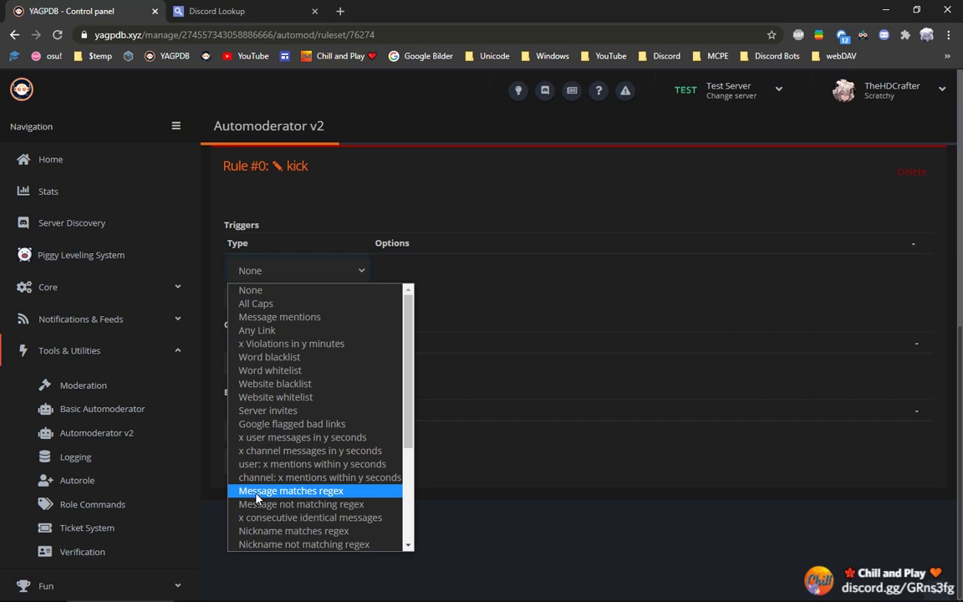
click(303, 491)
click(490, 269)
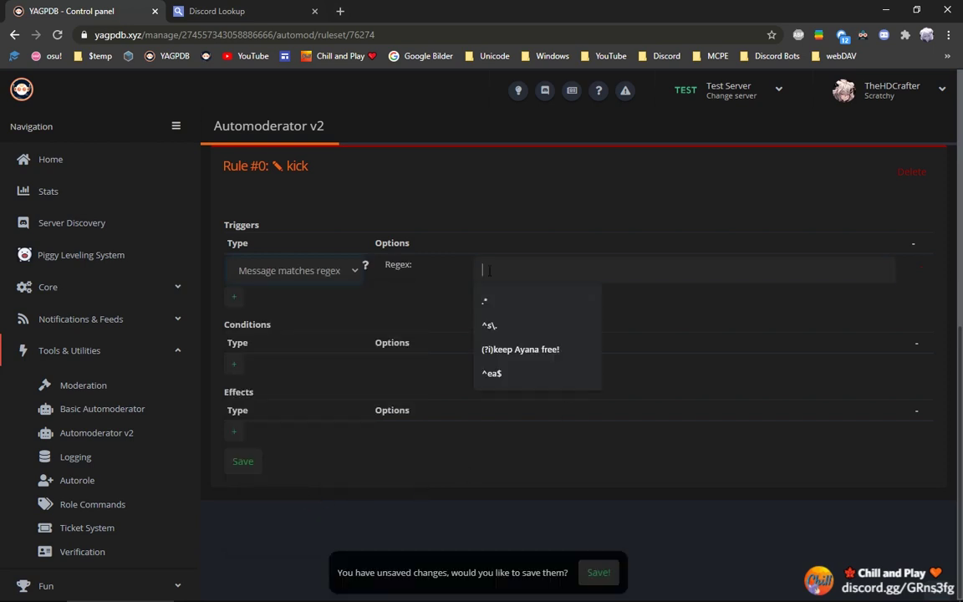
text(nudes)
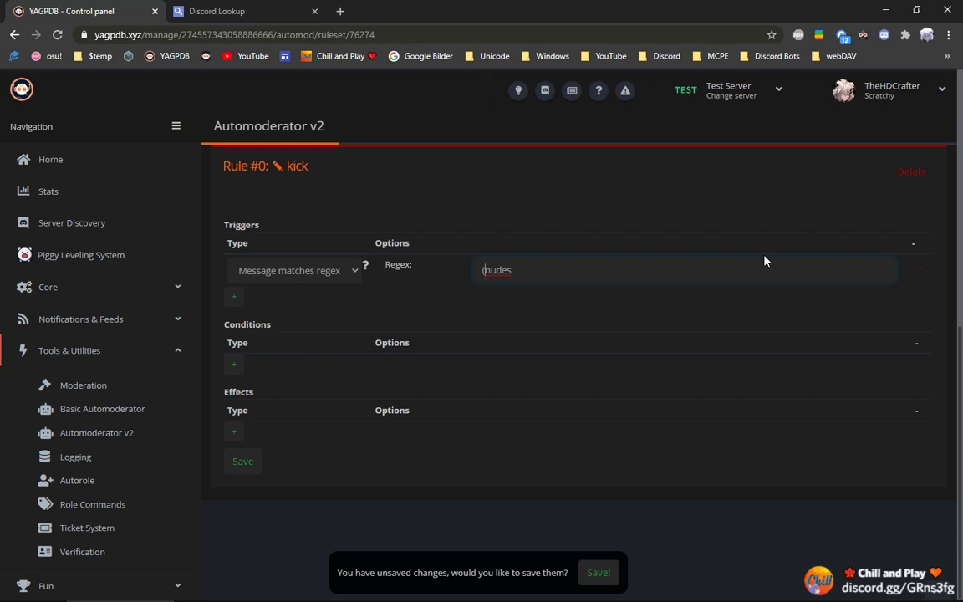
key(Home)
text((?i)
Add an "Account age below" condition to the kick rule.
click(245, 364)
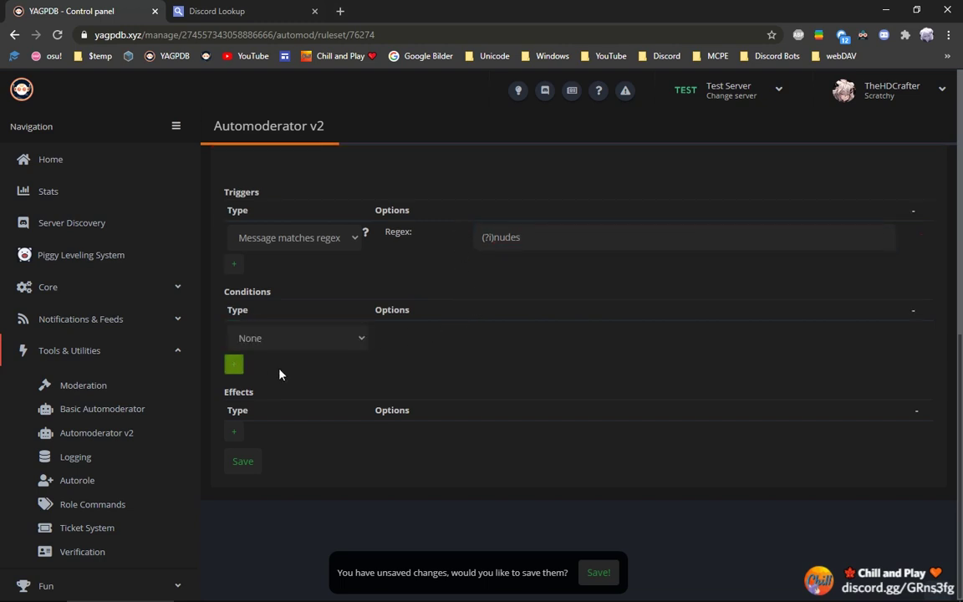
click(280, 338)
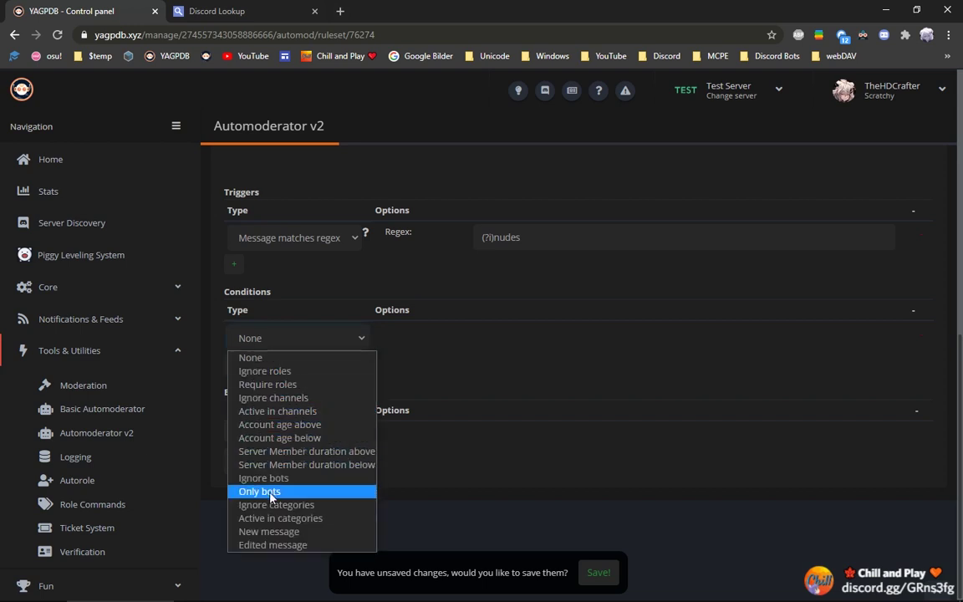
click(321, 439)
click(521, 336)
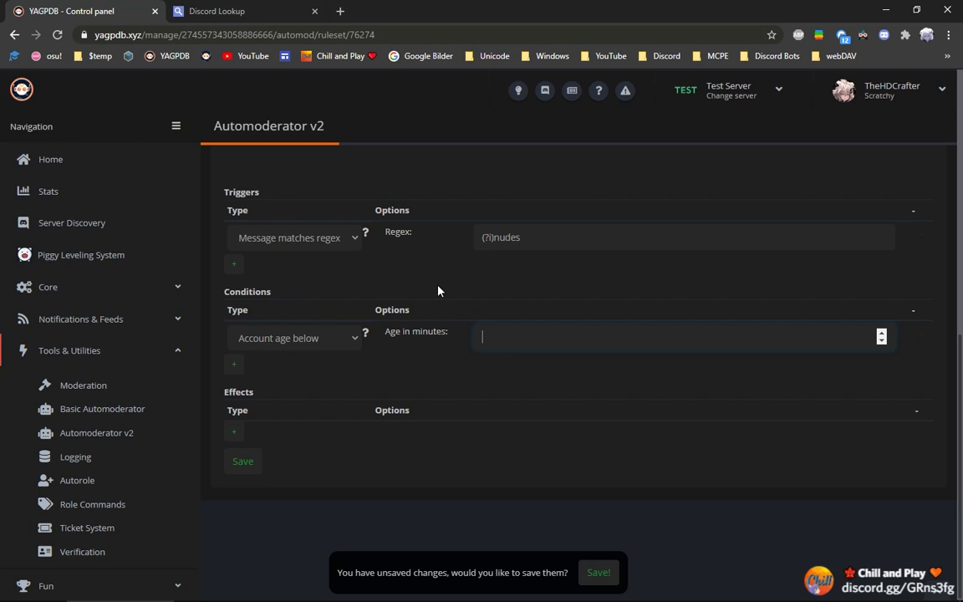
Convert 31 days to minutes with a Google search in a new browser tab and set the condition's age to 44640 minutes.
click(339, 11)
text(day)
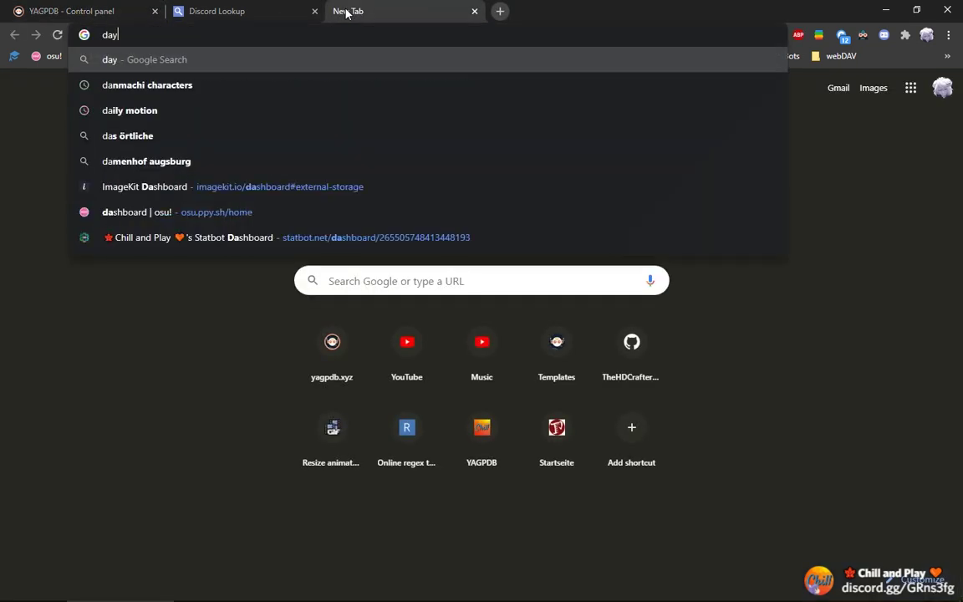
text(s to minutes)
key(Return)
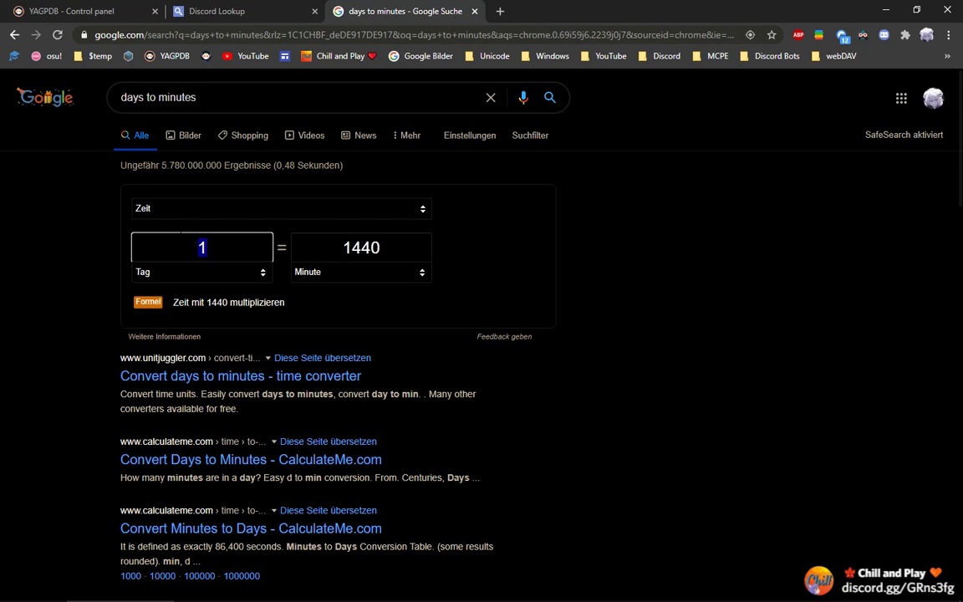
text(31)
key(Tab)
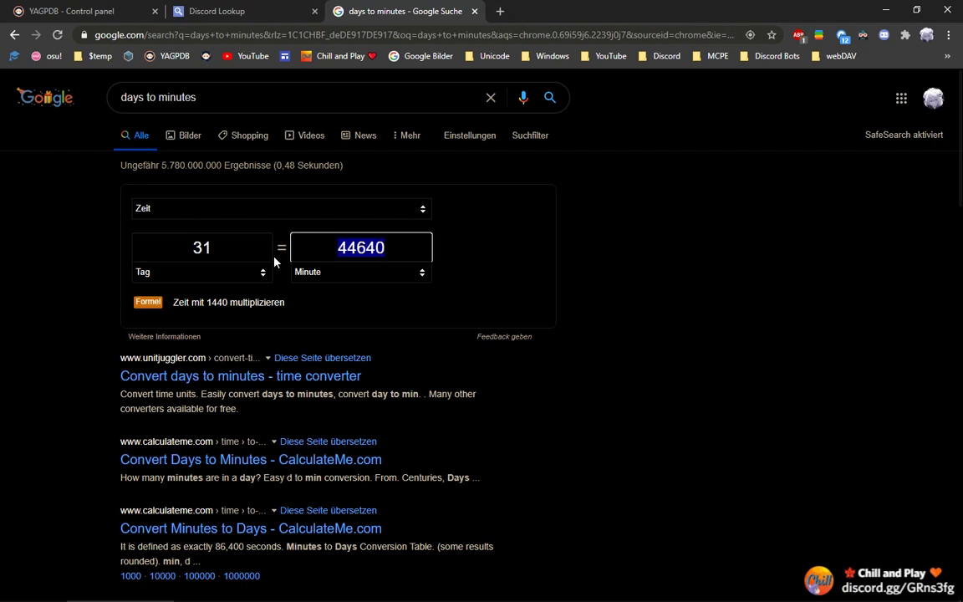
click(75, 11)
text(44640)
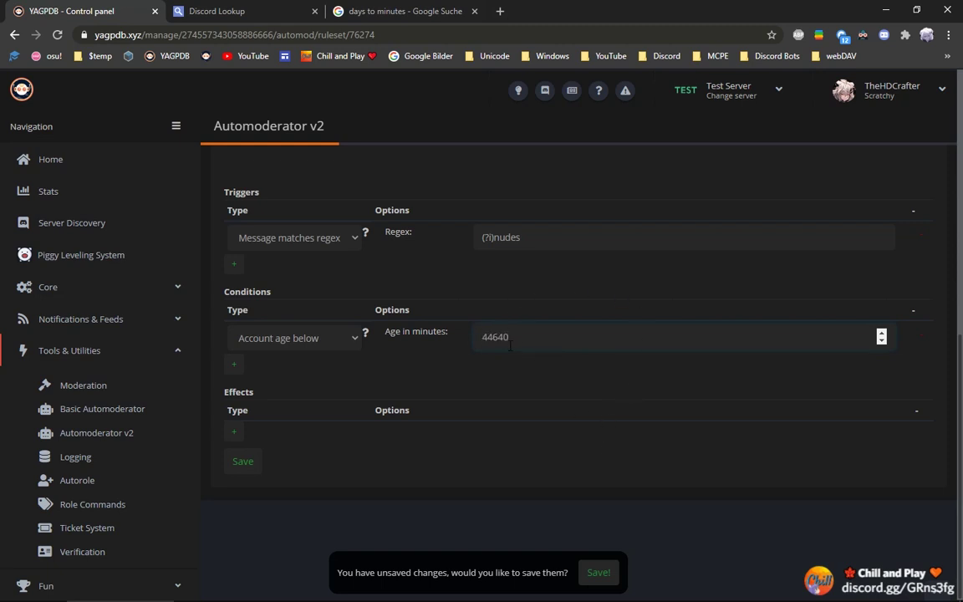
Add a "Kick user" effect with the custom message "NSFW DirectMessage Account" and save the kick rule.
click(234, 431)
click(260, 409)
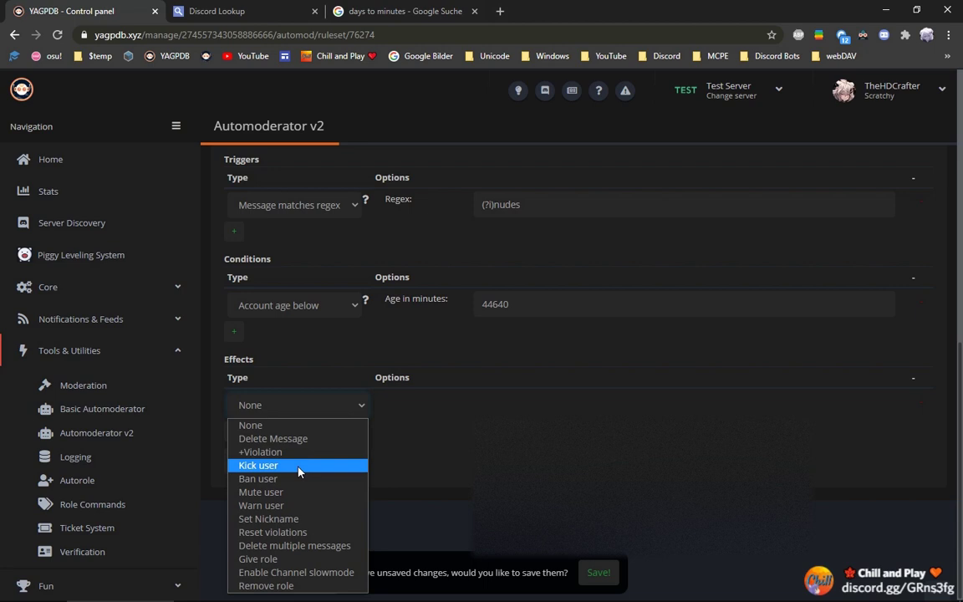
click(265, 465)
click(525, 411)
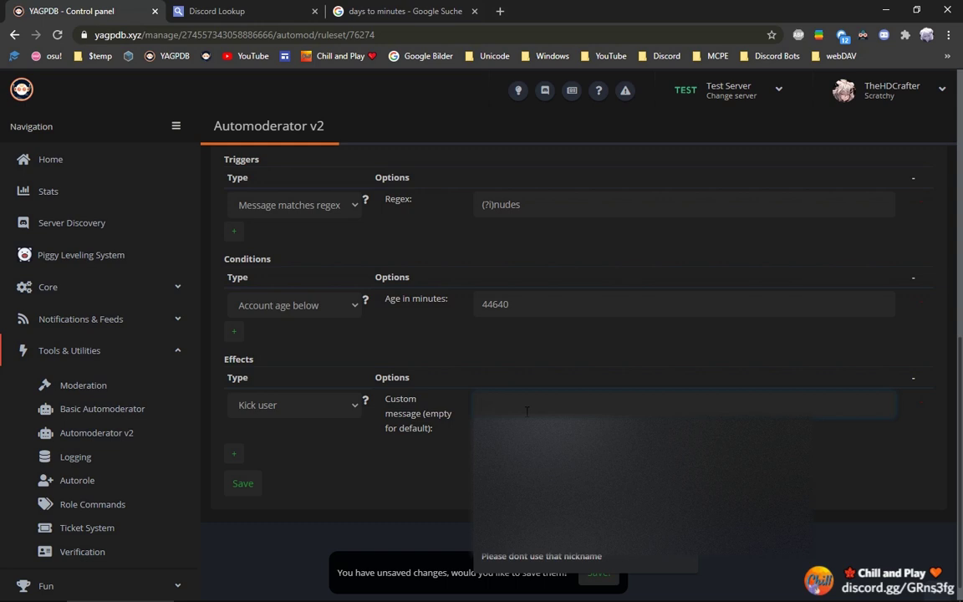
text(NSFW )
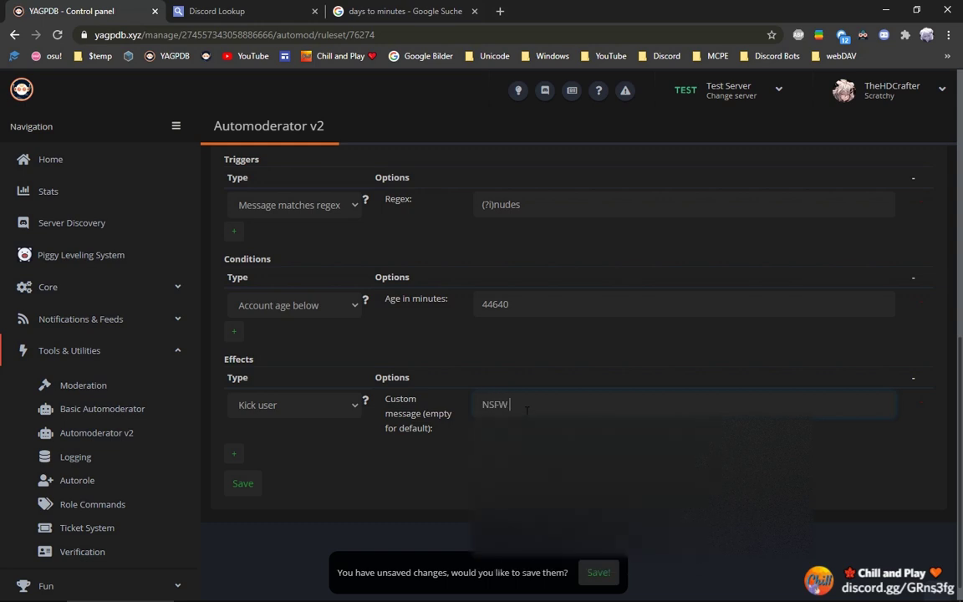
text(A)
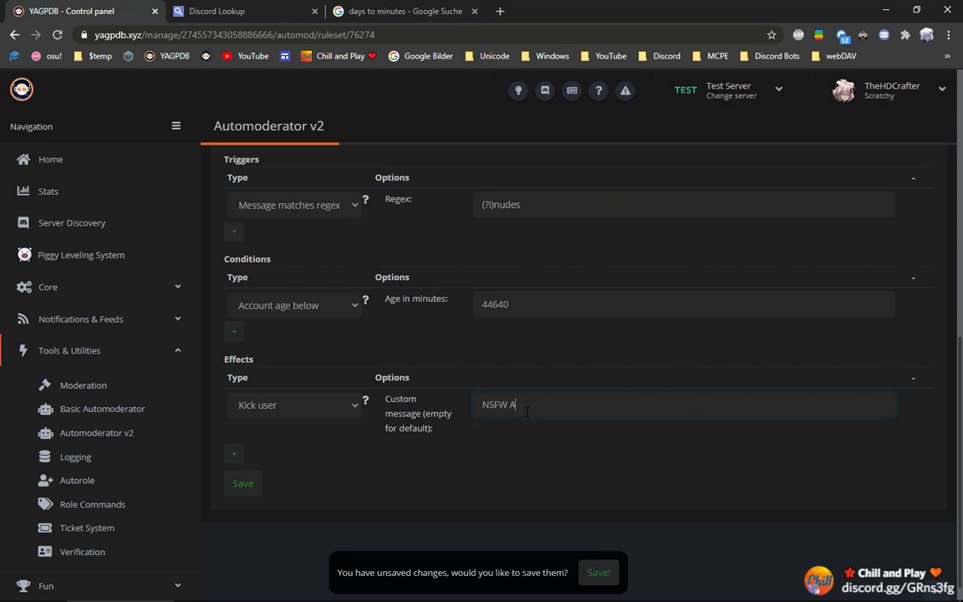
text(irectMessage)
key(Delete)
text(D)
text( Account)
click(248, 488)
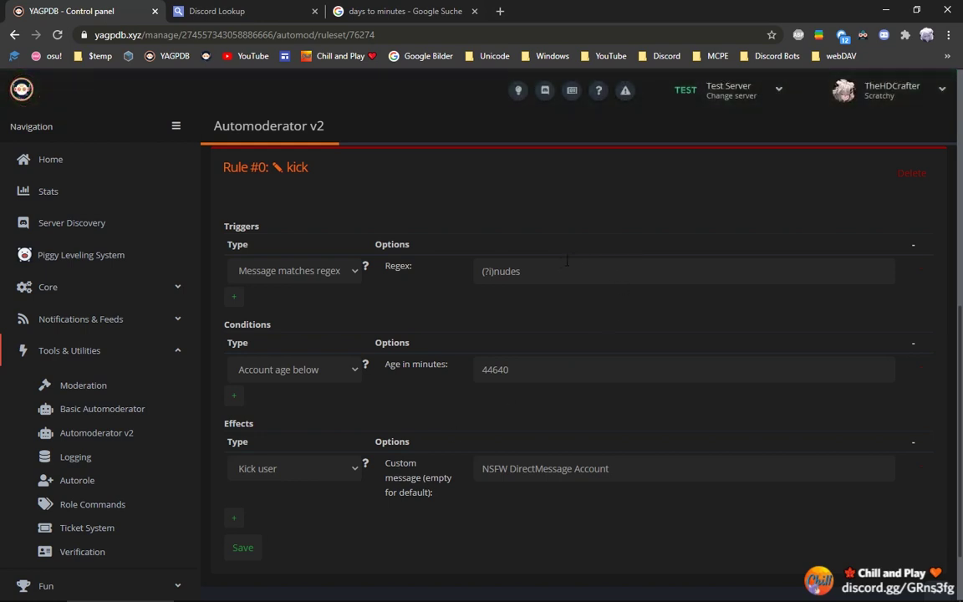
drag(521, 271, 482, 272)
click(518, 363)
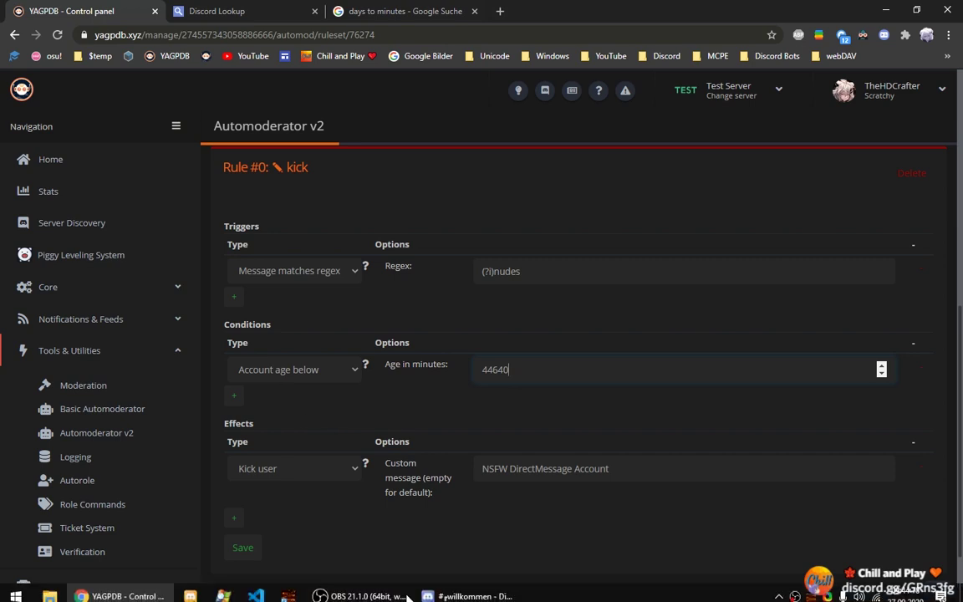
Switch to Discord, open the Chill and Play server, and examine the NSFW DM raid account bans in its mod logs channel.
click(468, 587)
scroll(23, 209, up, 5)
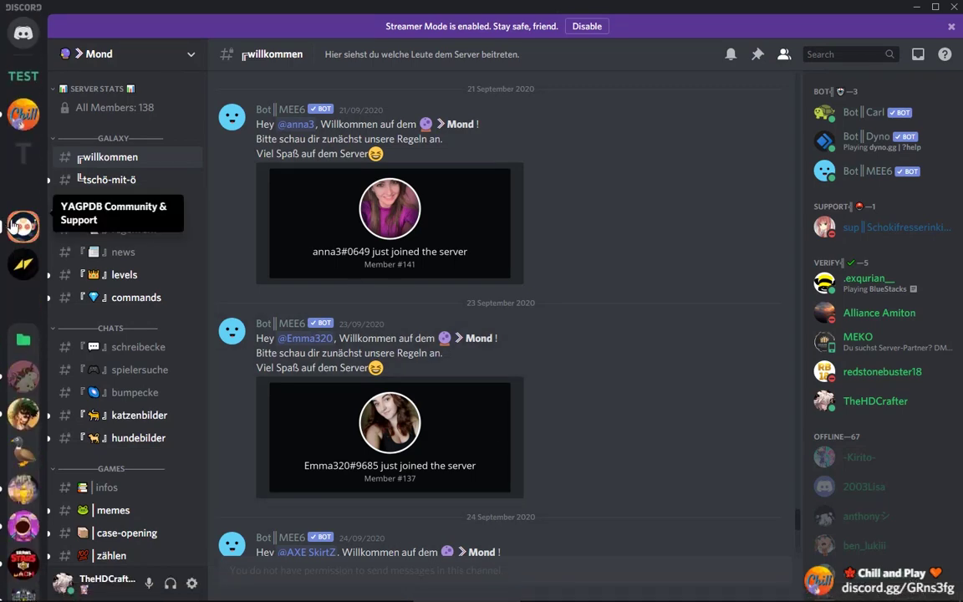
click(23, 115)
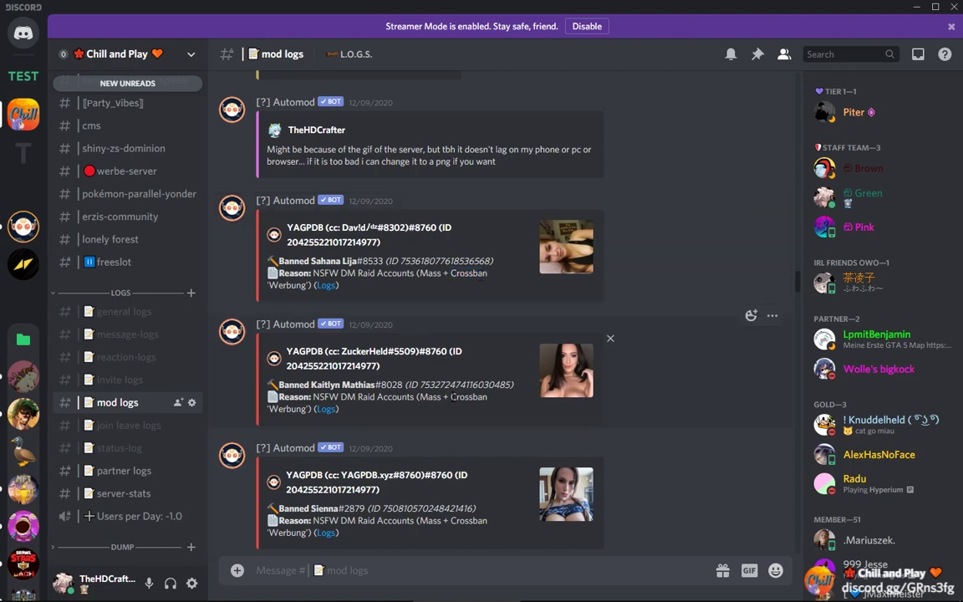
scroll(452, 396, up, 5)
scroll(452, 396, up, 10)
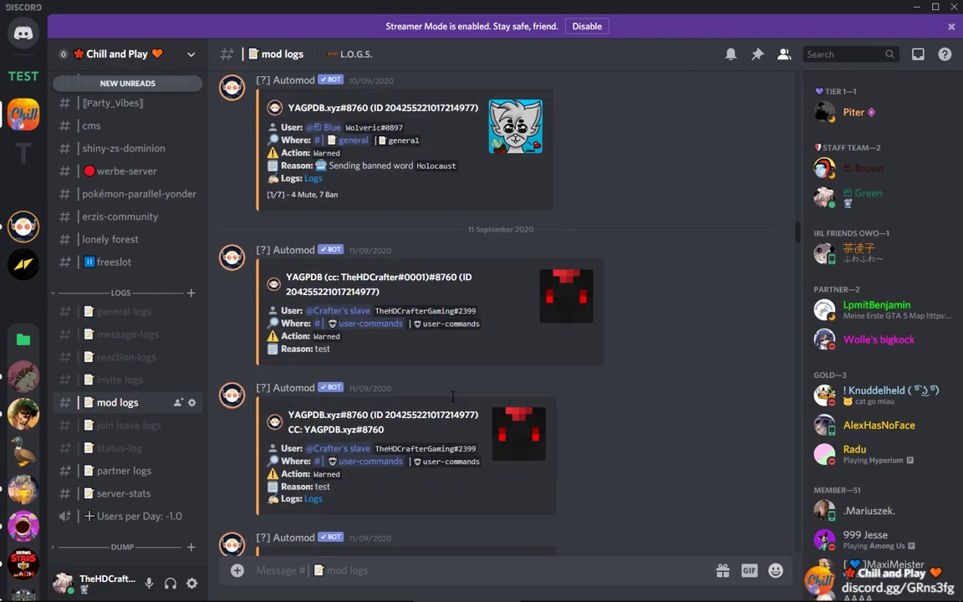
scroll(452, 402, up, 10)
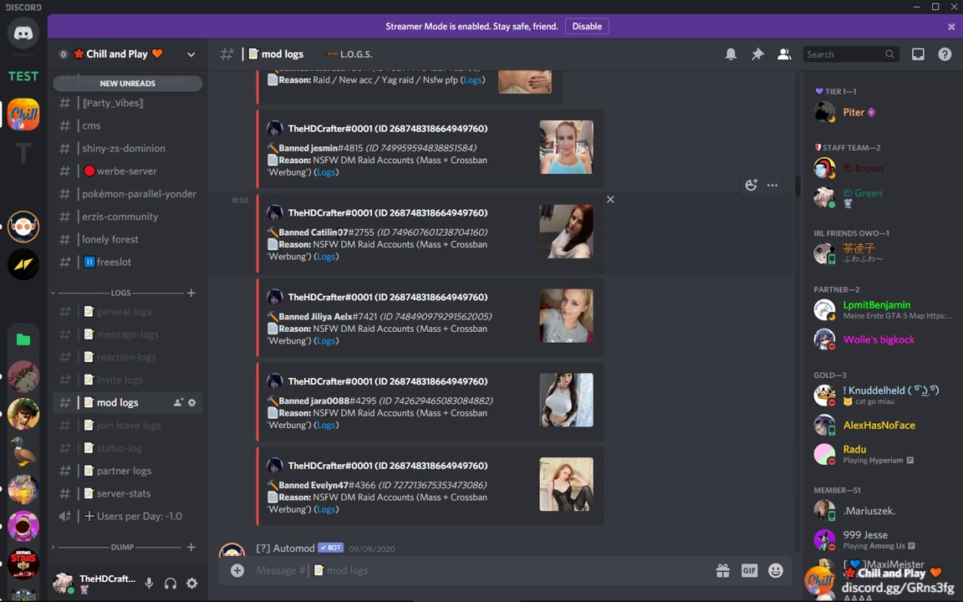
Check the banned account's name in the mod logs, then open the direct messages and view the blocked spam account's chat of 21 September 2020.
drag(311, 316, 352, 317)
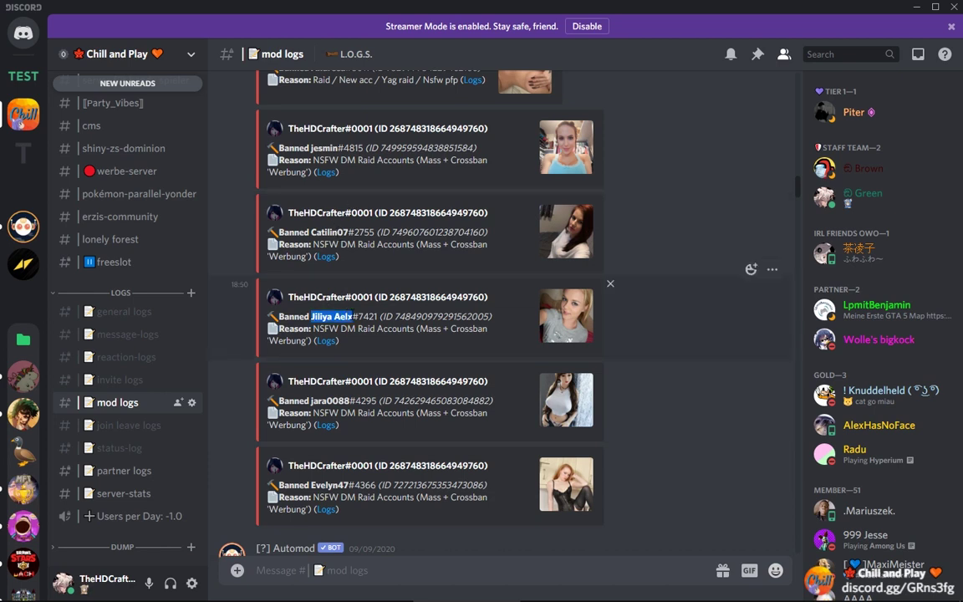
click(352, 316)
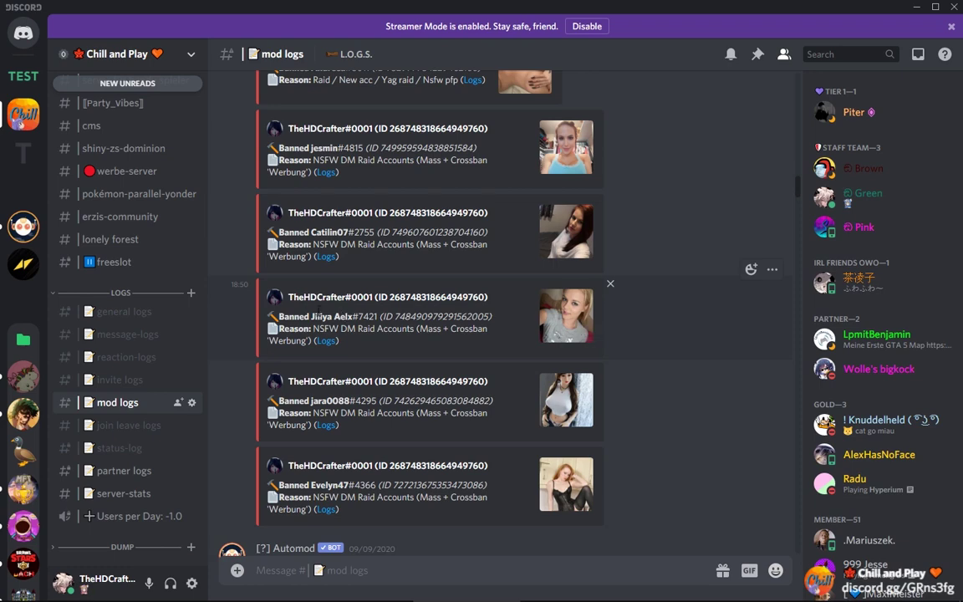
click(24, 33)
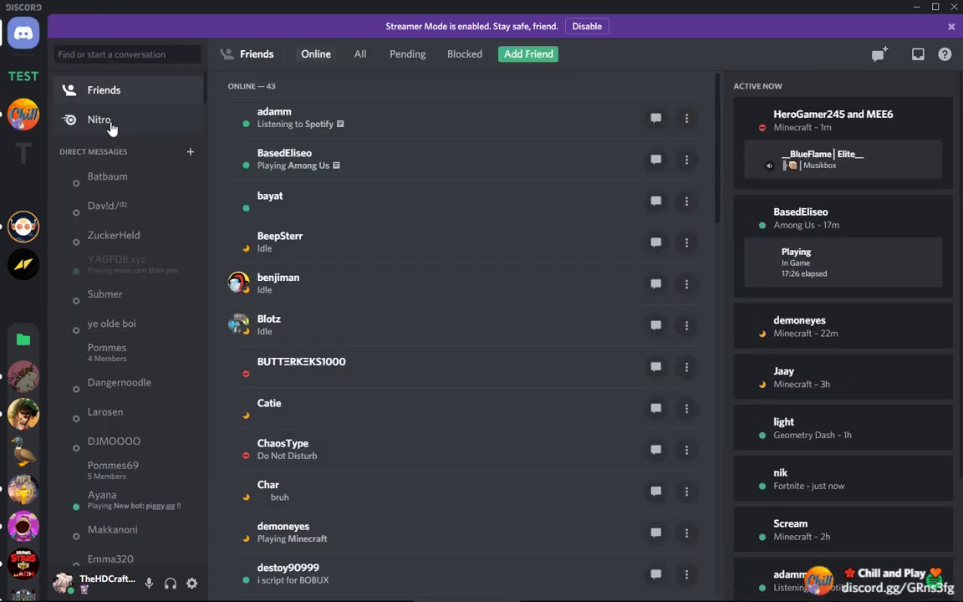
scroll(122, 292, down, 3)
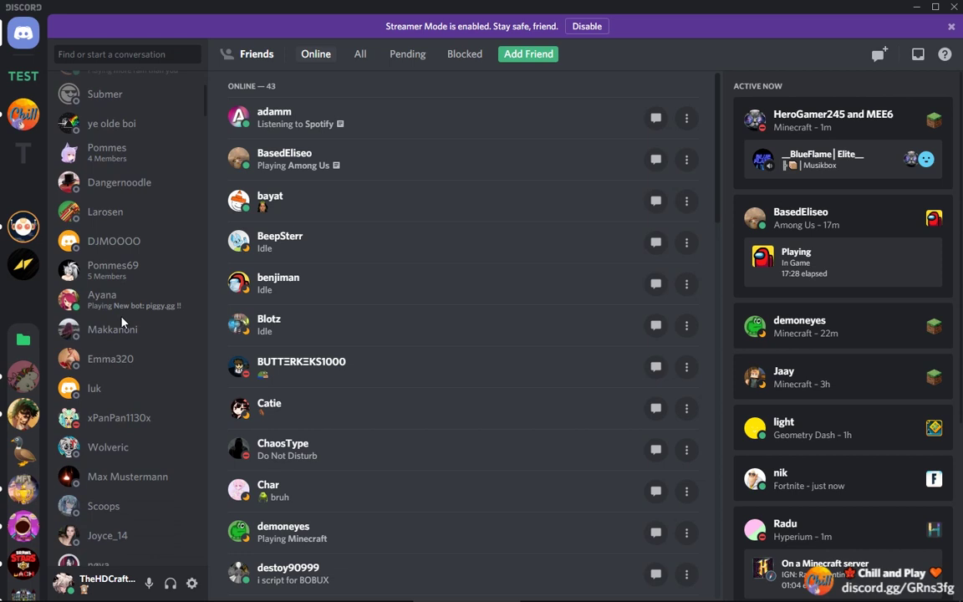
scroll(125, 334, down, 3)
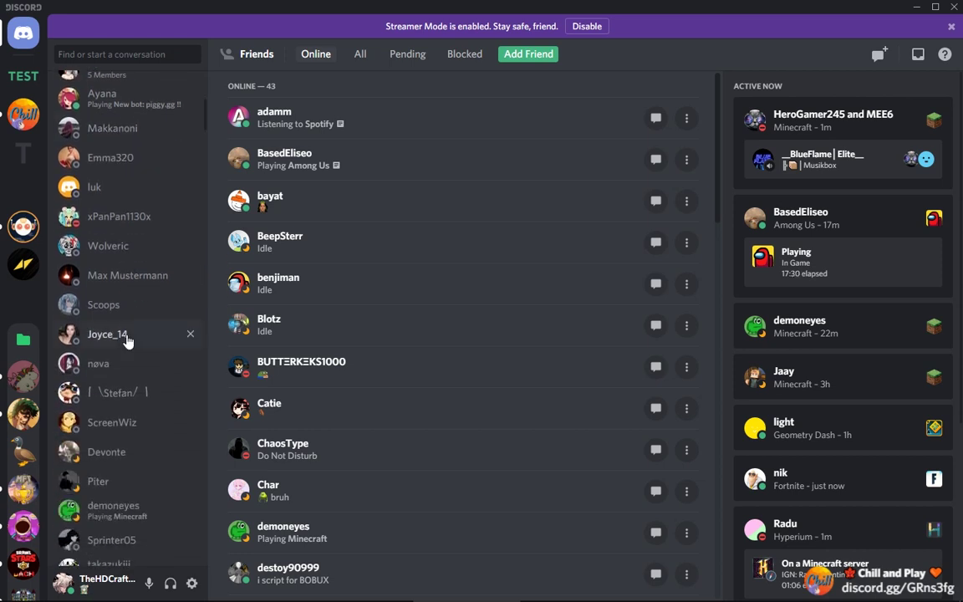
click(127, 336)
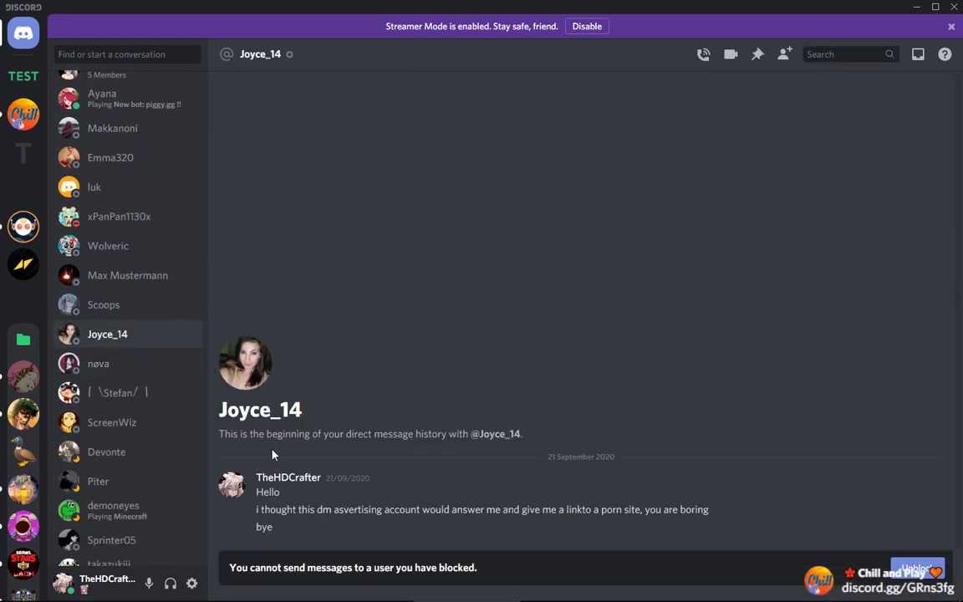
Find the direct message chat with the raid account checked in the mod logs and open it at the beginning of its history.
scroll(111, 381, down, 1)
scroll(120, 360, down, 7)
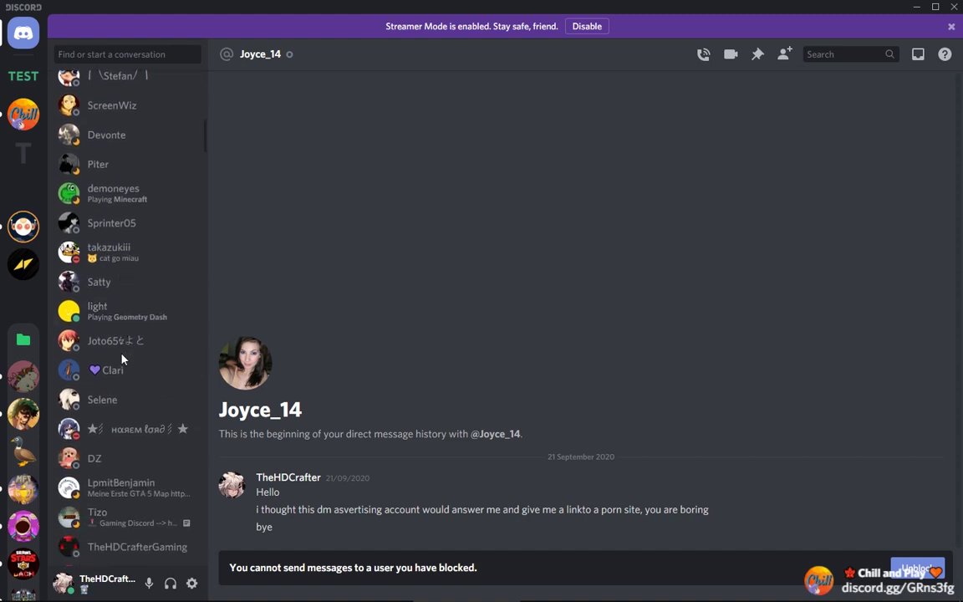
scroll(102, 370, down, 2)
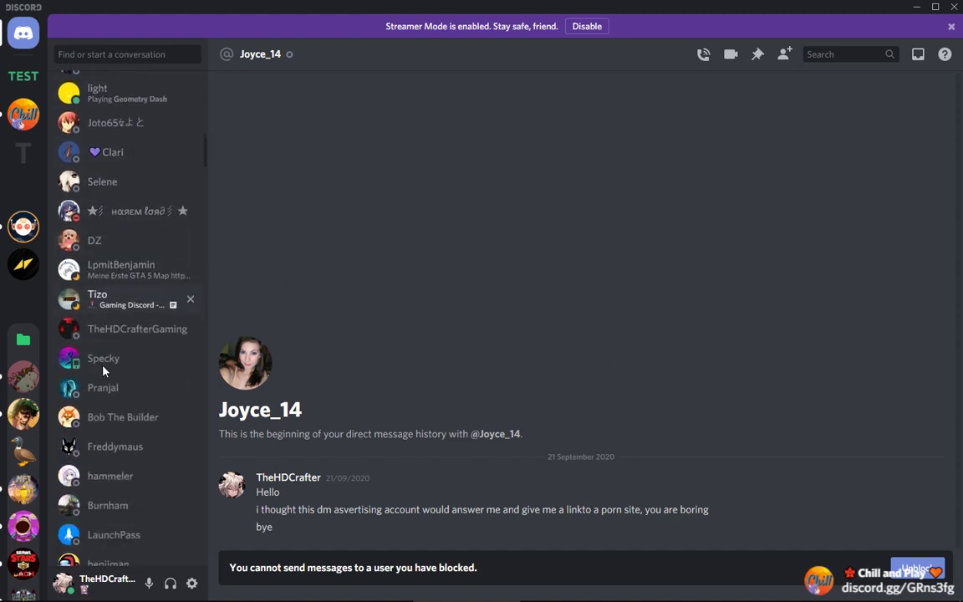
scroll(104, 370, down, 5)
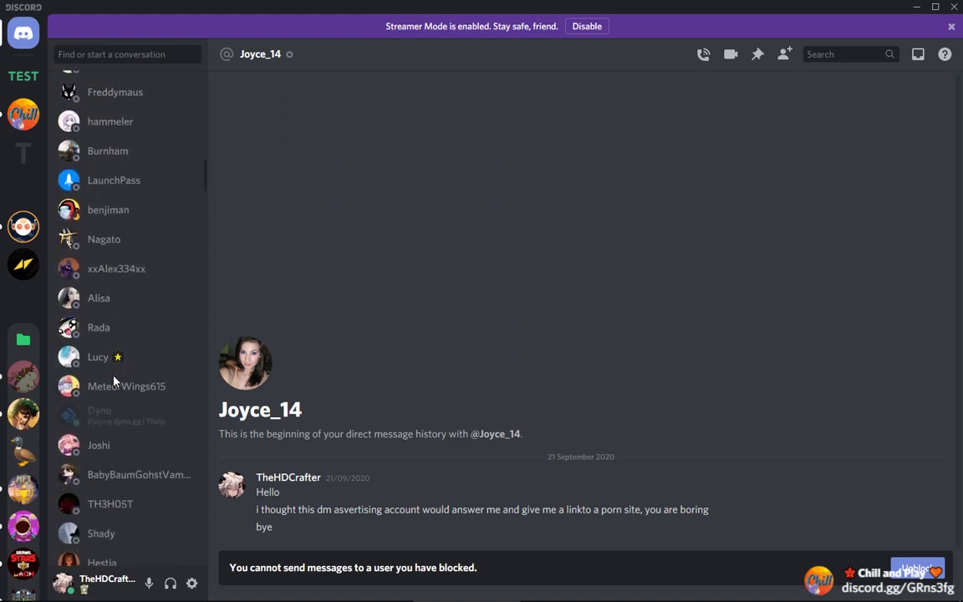
scroll(124, 415, down, 4)
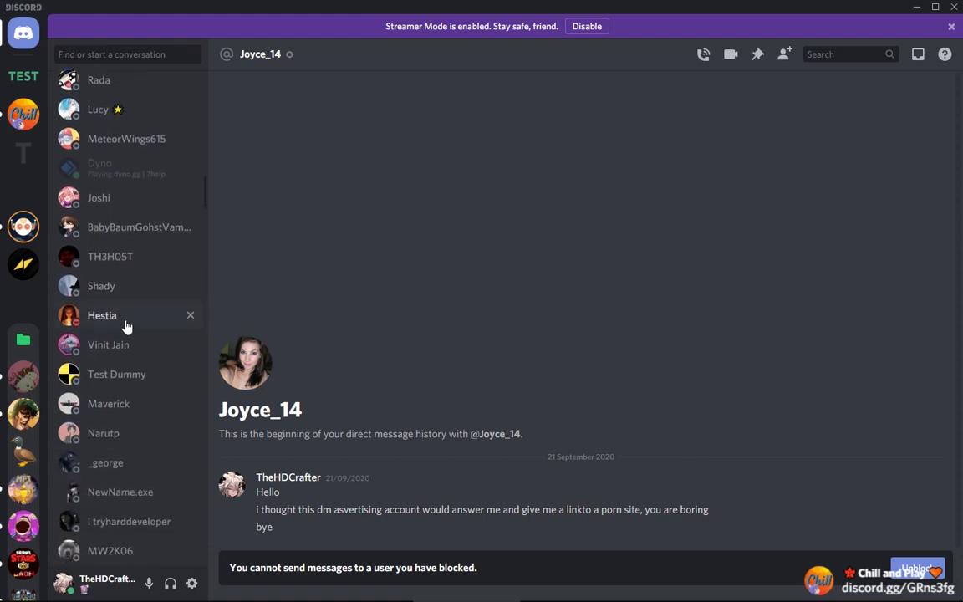
scroll(127, 375, down, 4)
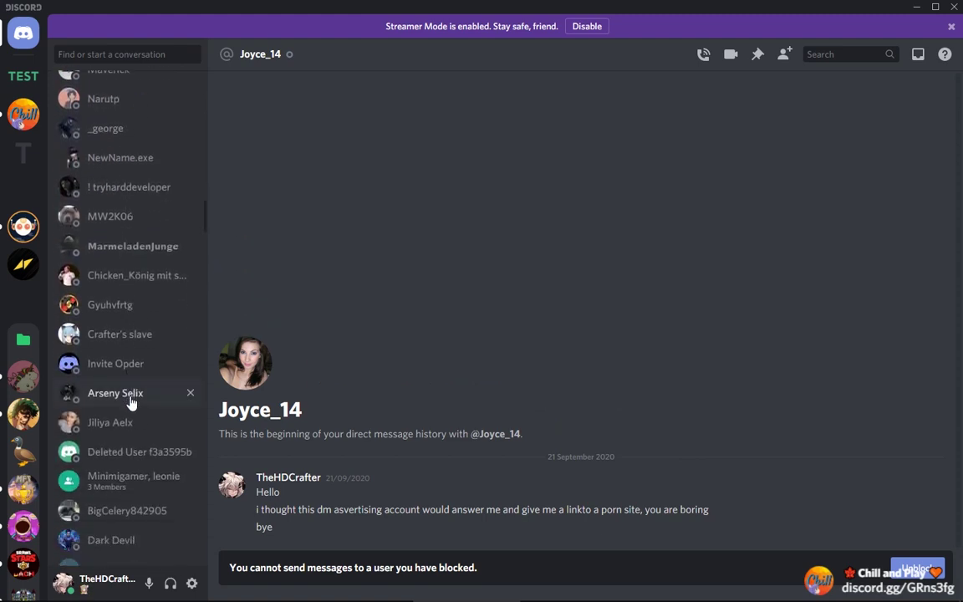
click(129, 429)
scroll(501, 329, up, 5)
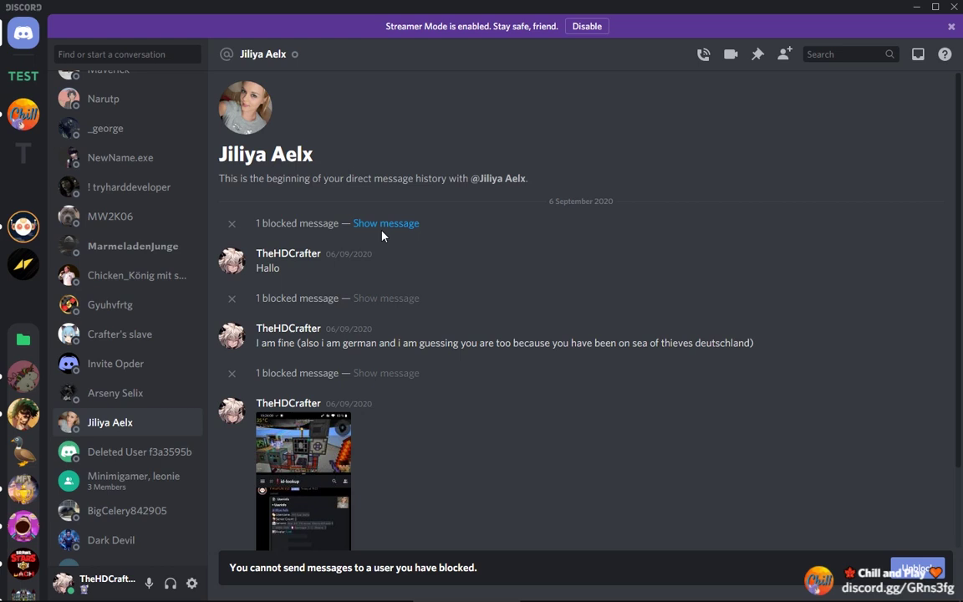
Reveal the three blocked messages in the raid account's chat and read them along with the replies.
click(360, 222)
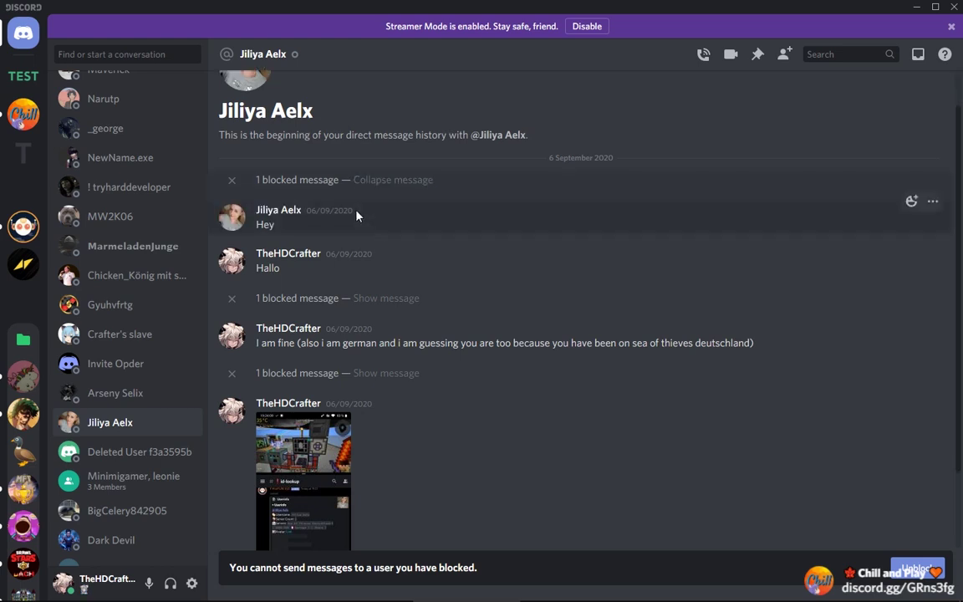
click(386, 297)
drag(256, 268, 286, 270)
click(259, 333)
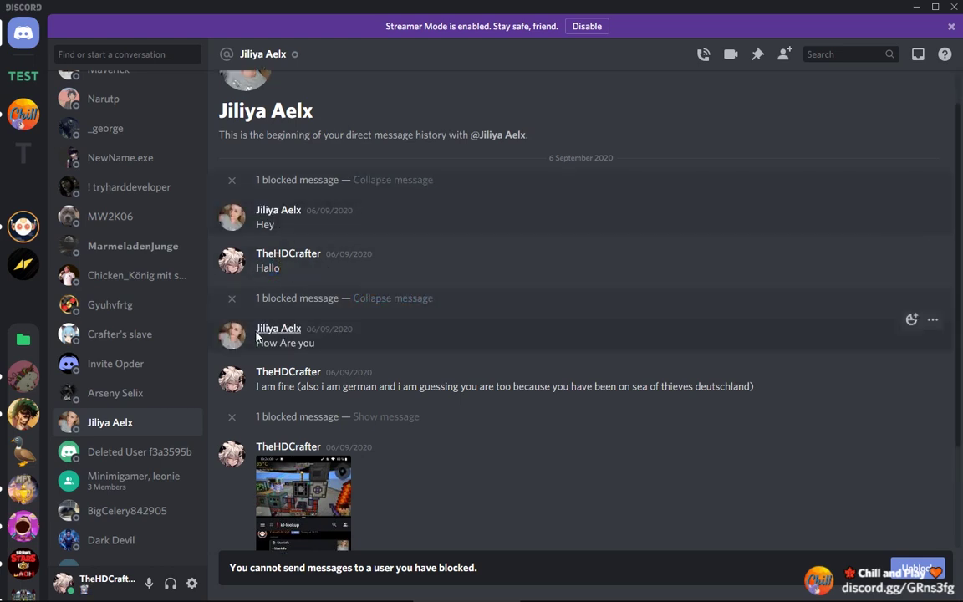
drag(255, 343, 340, 342)
click(339, 342)
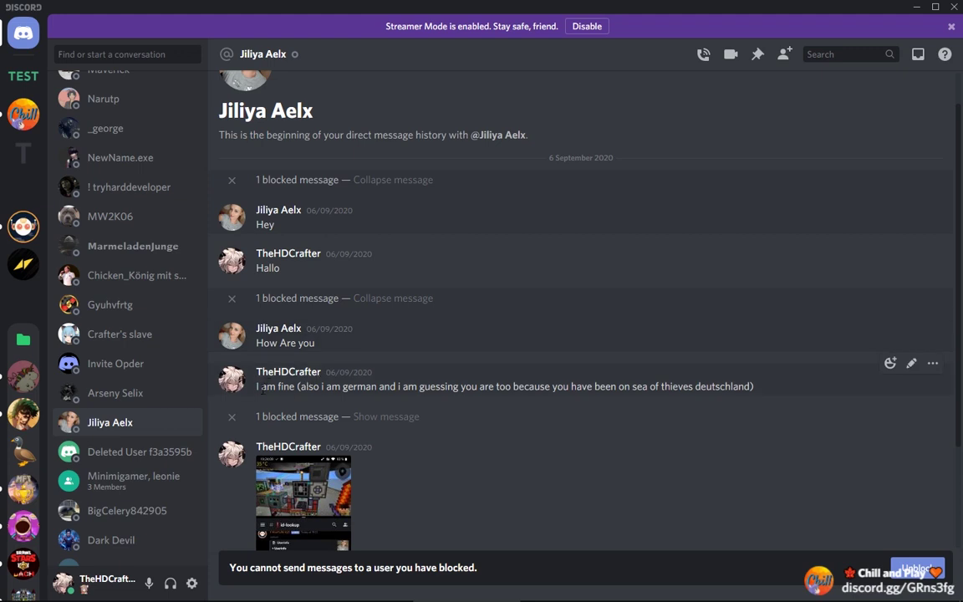
drag(256, 390, 303, 389)
click(304, 389)
click(415, 418)
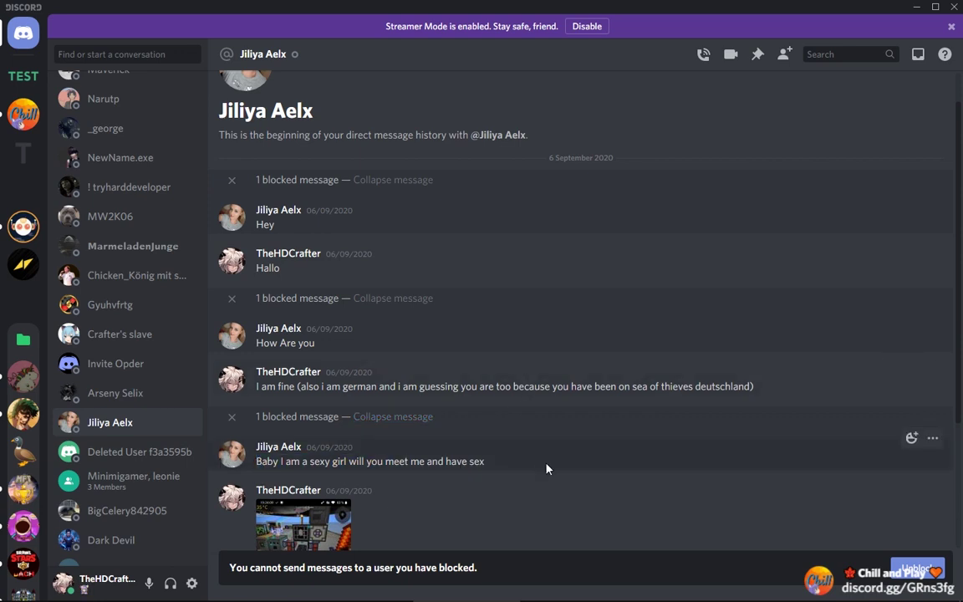
Enlarge the id-lookup screenshot sent in the chat to examine the account's user info, then close it and return to the chat's beginning.
scroll(546, 469, down, 3)
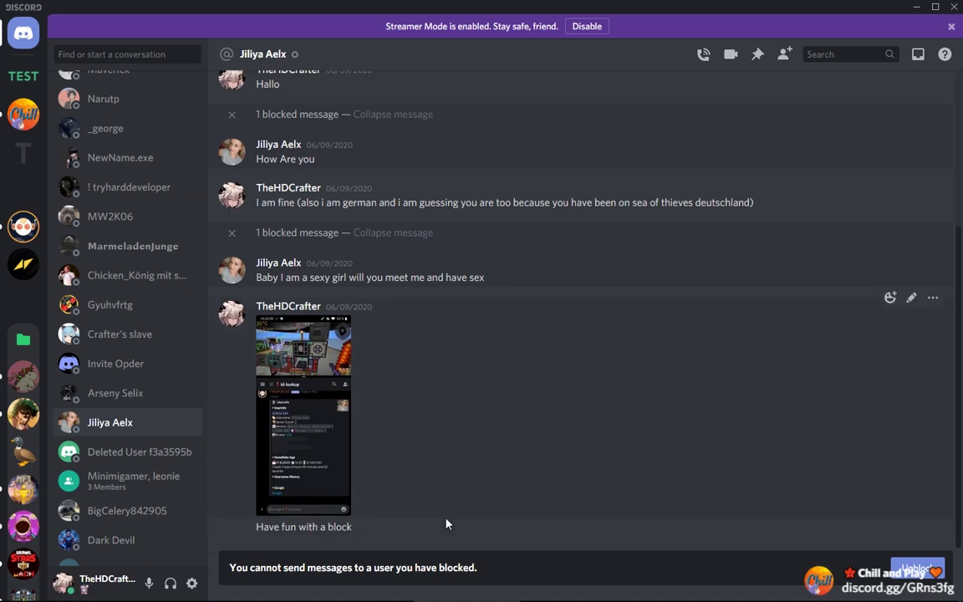
click(324, 465)
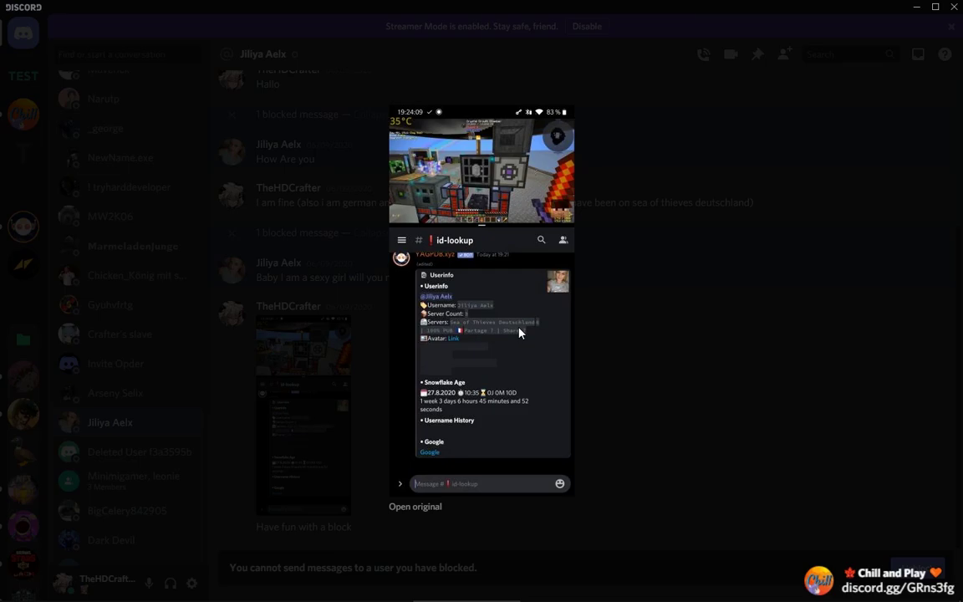
click(670, 389)
scroll(516, 342, up, 5)
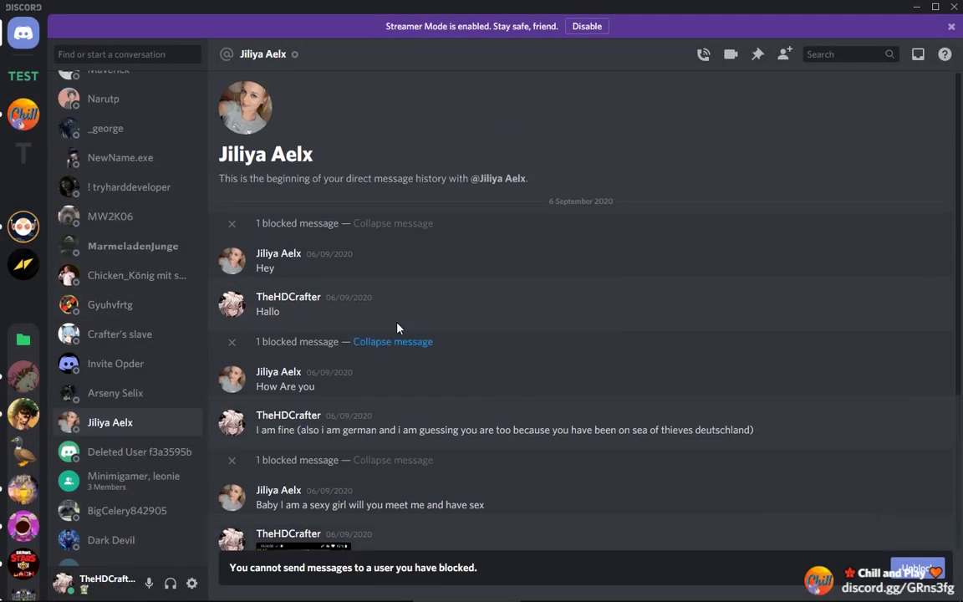